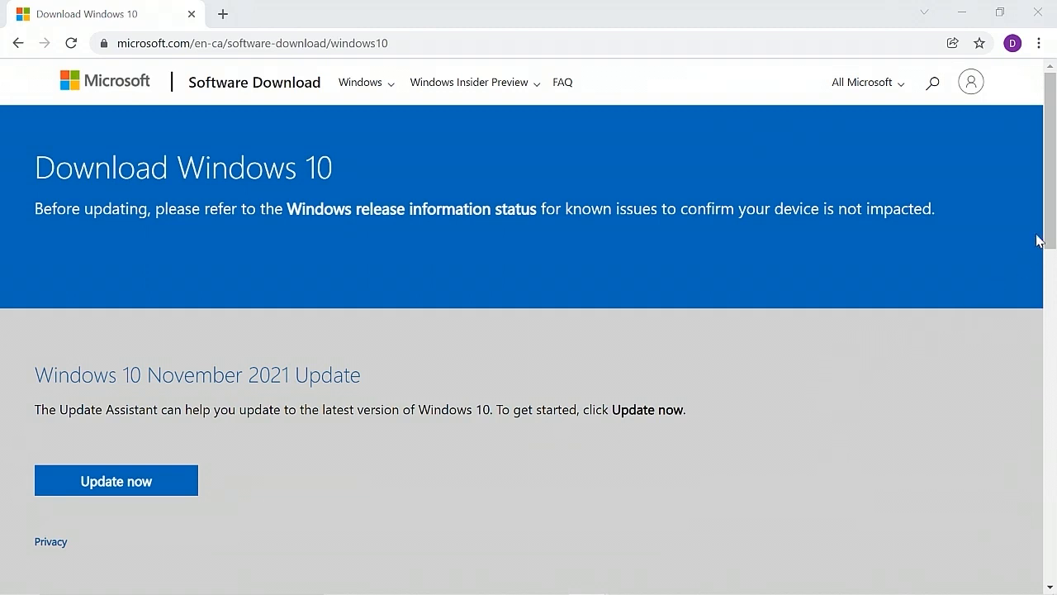
Download MediaCreationTool from Microsoft's Windows 10 download page and run it.
{"action": "scroll", "coordinate": [1055, 238], "scroll_direction": "down", "scroll_amount": 1}
{"action": "scroll", "coordinate": [1055, 237], "scroll_direction": "down", "scroll_amount": 1}
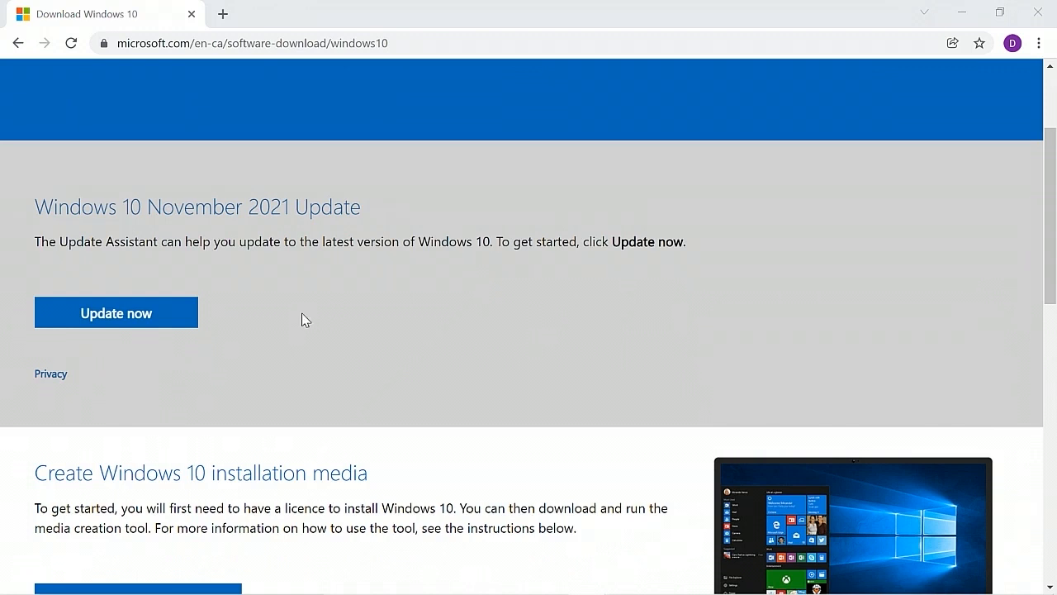
{"action": "scroll", "coordinate": [1052, 166], "scroll_direction": "down", "scroll_amount": 3}
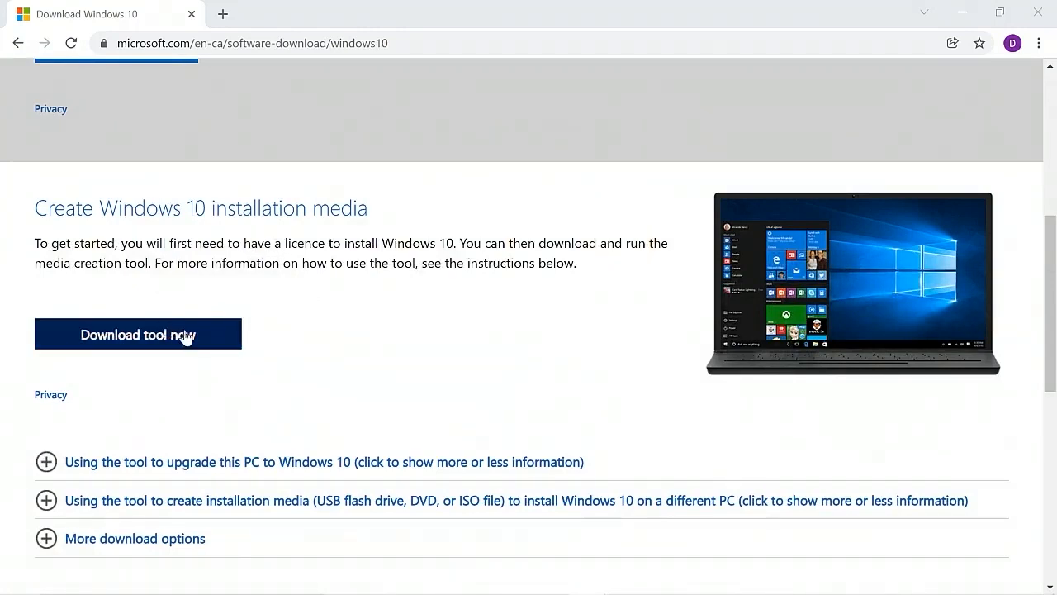
{"action": "left_click", "coordinate": [190, 338]}
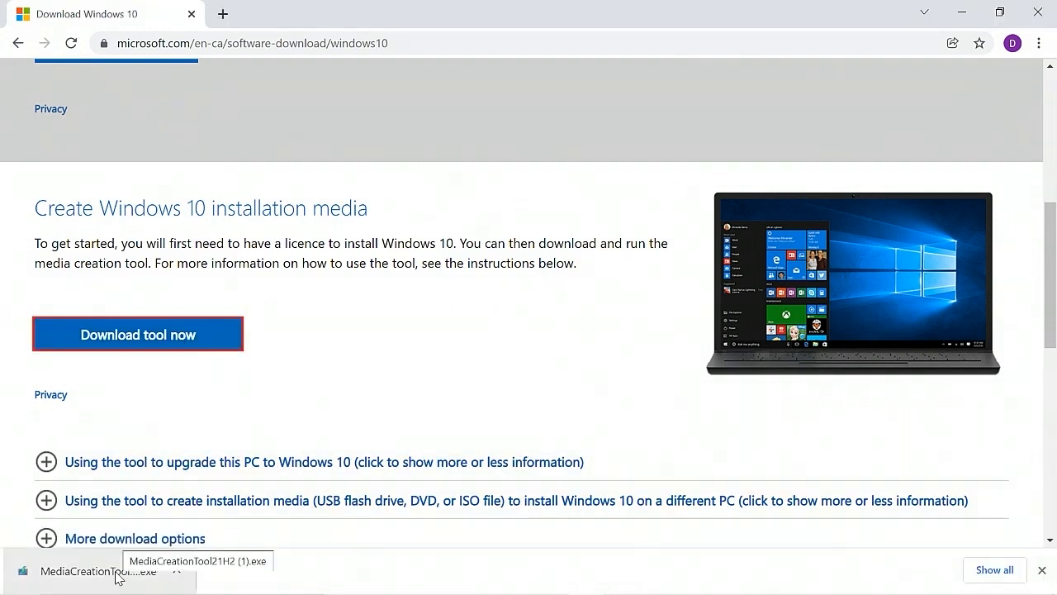
{"action": "left_click", "coordinate": [115, 578]}
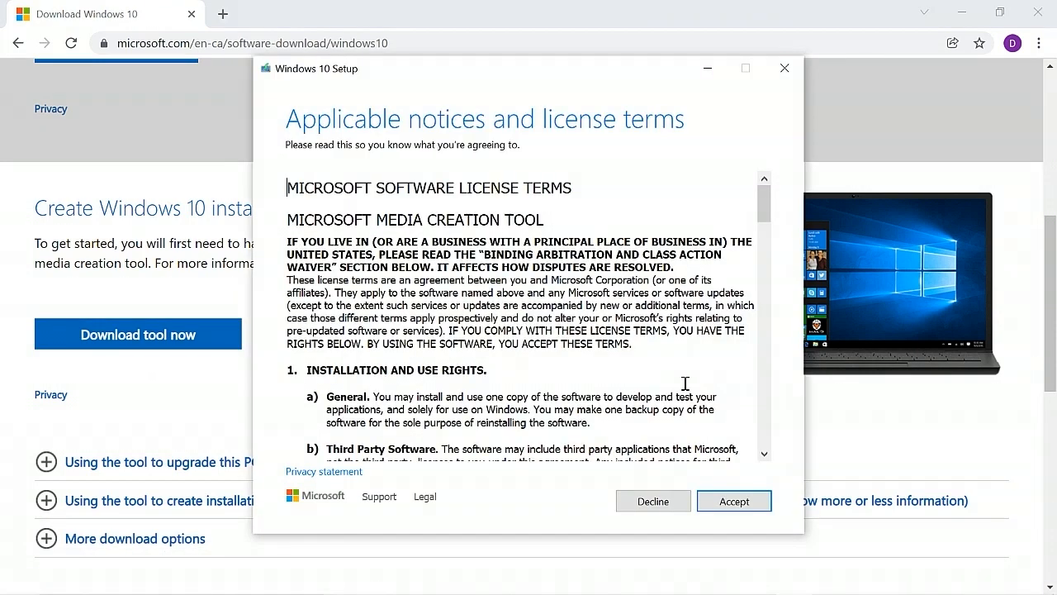
Accept the license and create installation media with the recommended language, edition and architecture.
{"action": "left_click", "coordinate": [738, 504]}
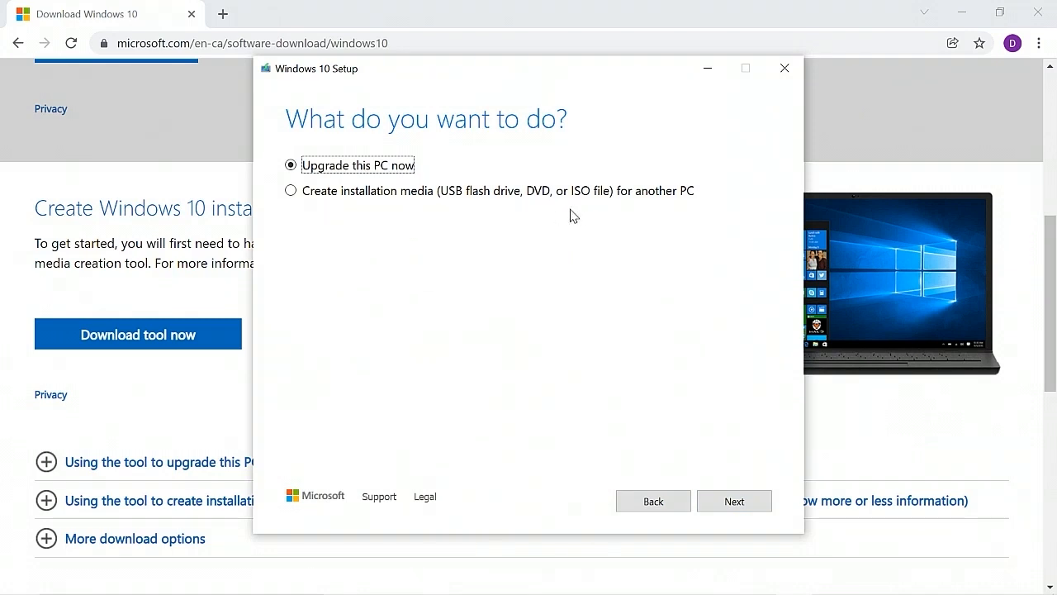
{"action": "left_click", "coordinate": [291, 190]}
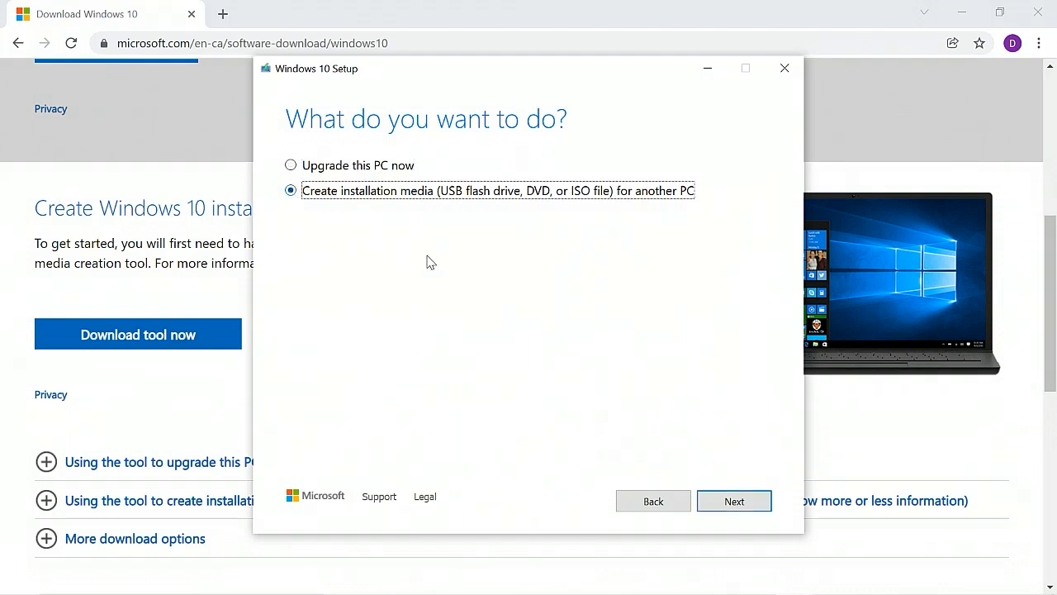
{"action": "left_click", "coordinate": [731, 504]}
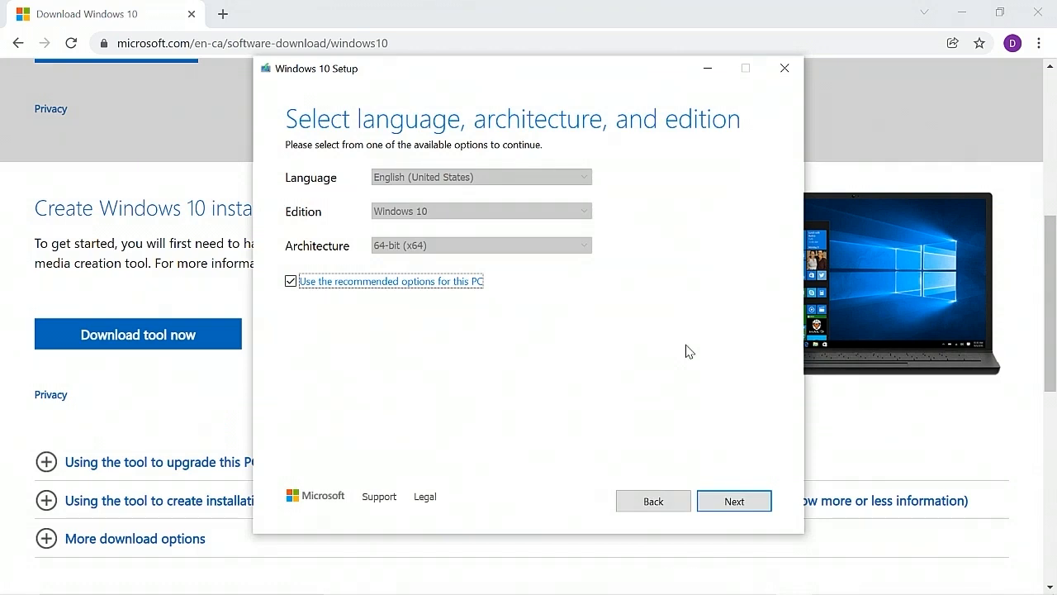
{"action": "left_click", "coordinate": [738, 506]}
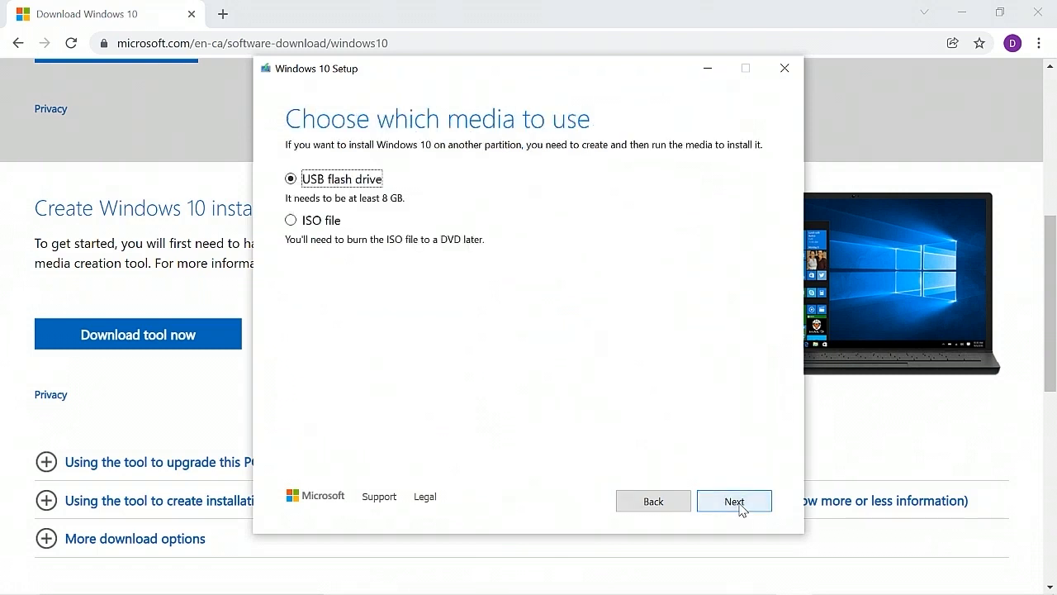
Save the media as the ISO file Windows10.iso and start the download.
{"action": "left_click", "coordinate": [312, 221]}
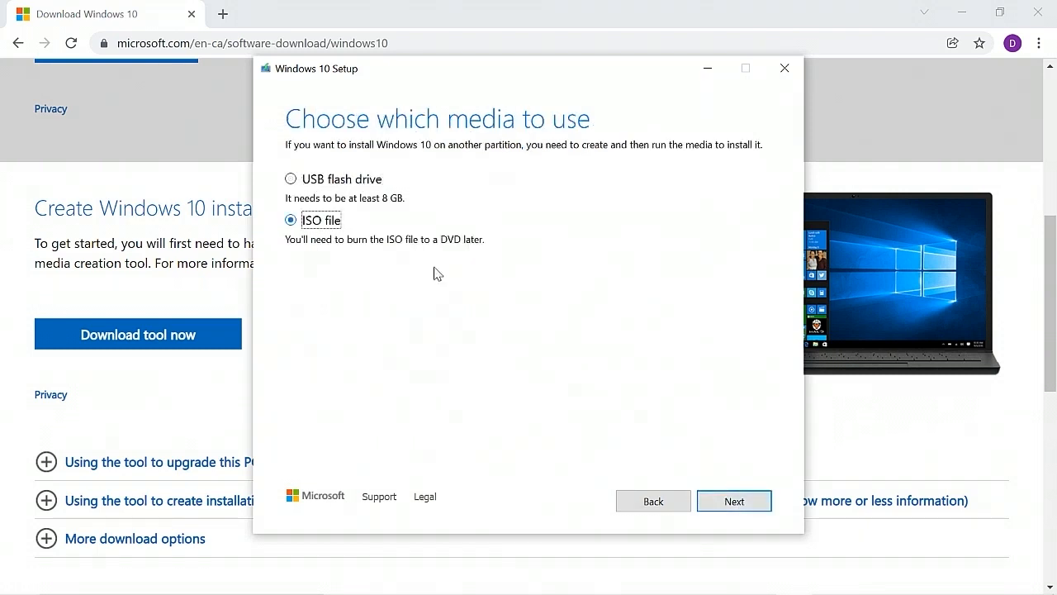
{"action": "left_click", "coordinate": [730, 503]}
{"action": "left_click", "coordinate": [651, 453]}
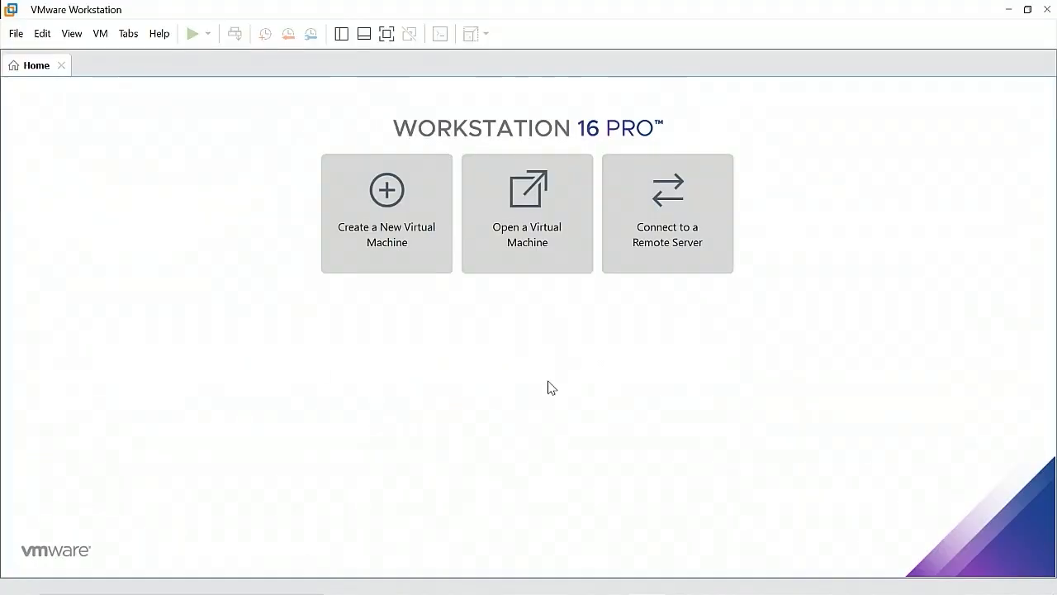
Start a Typical new virtual machine, installing the OS later, with Windows 10 x64 as guest.
{"action": "left_click", "coordinate": [391, 244]}
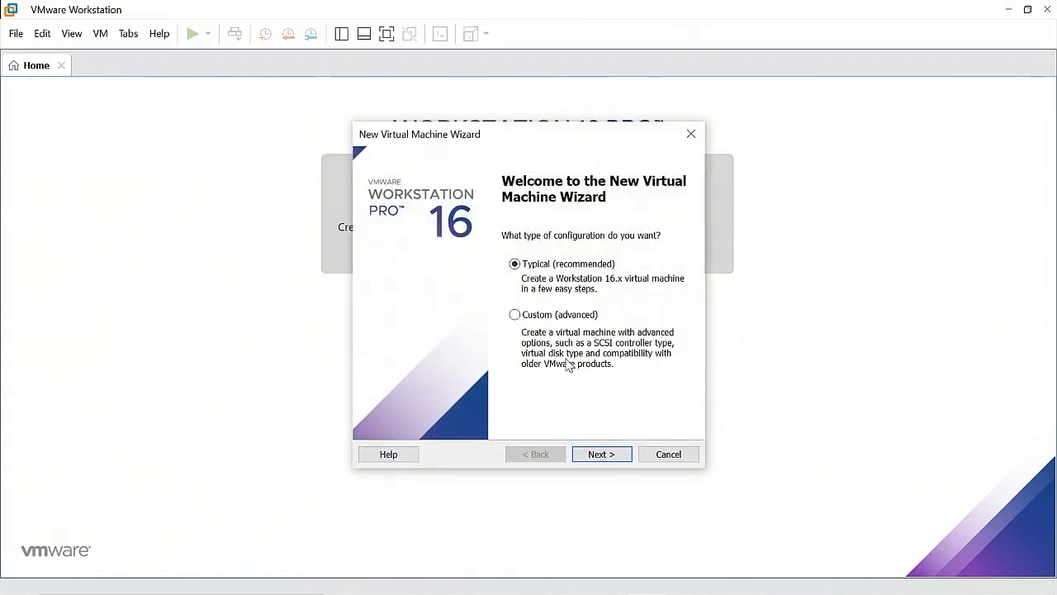
{"action": "left_click", "coordinate": [608, 456]}
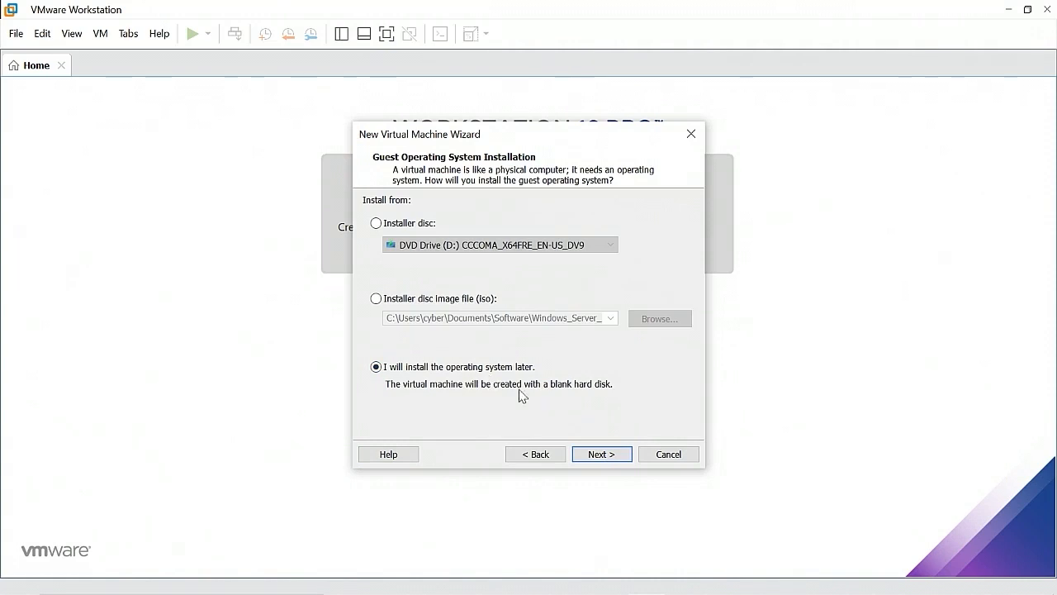
{"action": "left_click", "coordinate": [601, 457]}
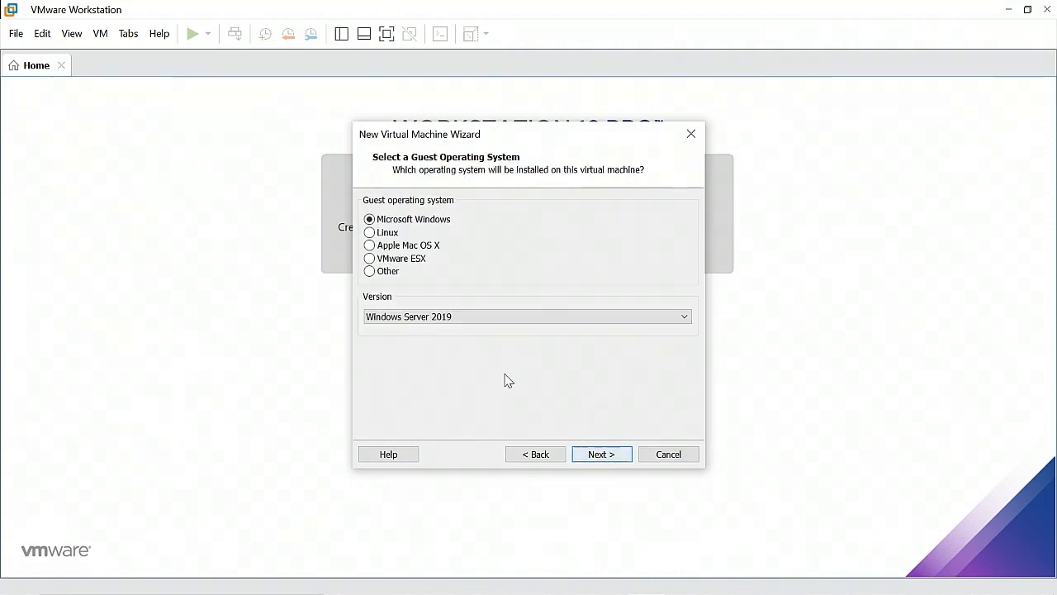
{"action": "left_click", "coordinate": [484, 320]}
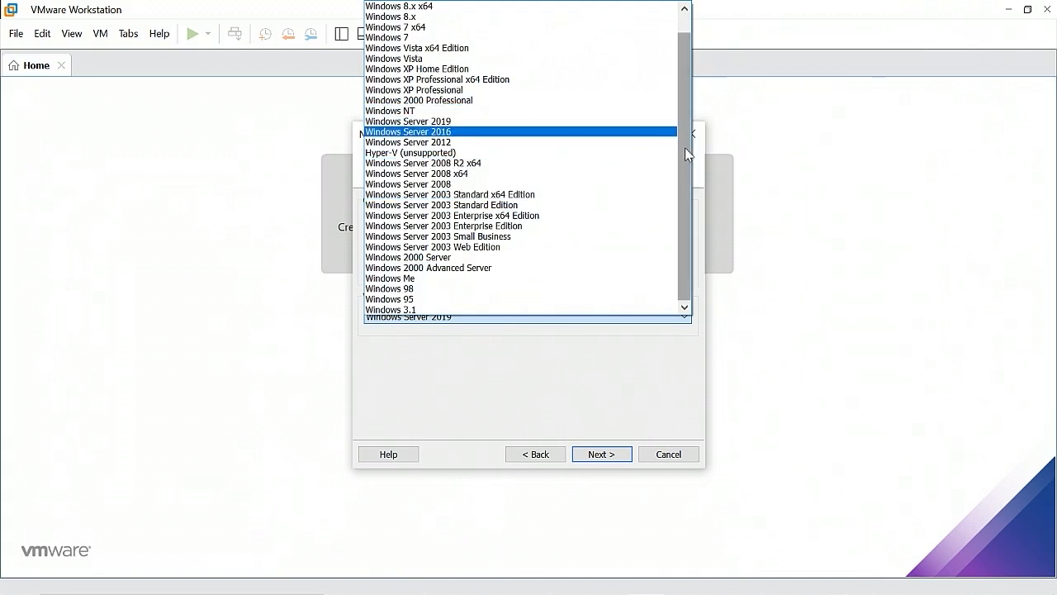
{"action": "left_click_drag", "start_coordinate": [686, 148], "coordinate": [685, 38]}
{"action": "left_click", "coordinate": [462, 7]}
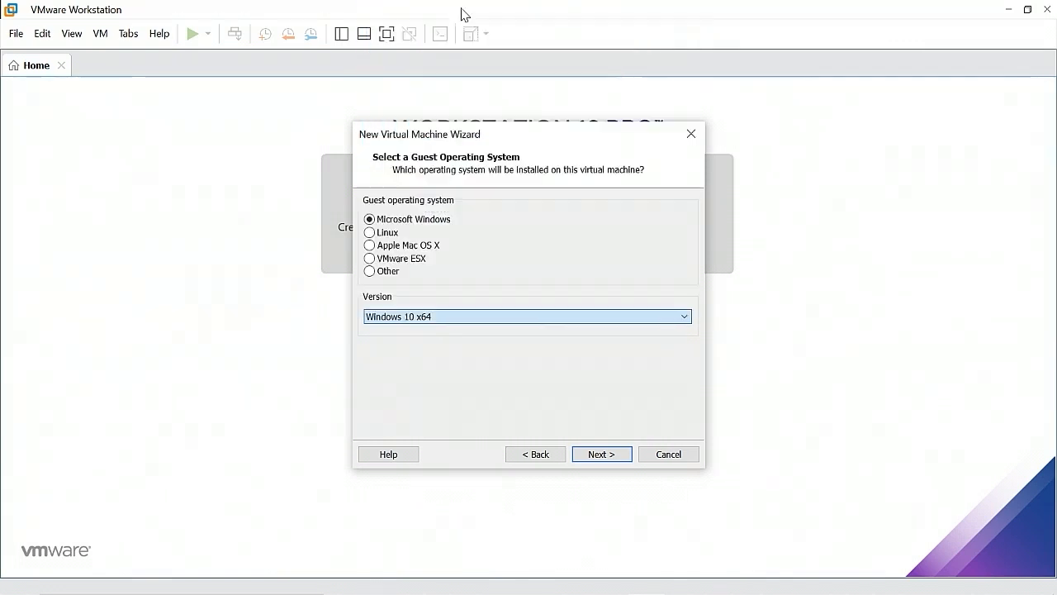
{"action": "left_click", "coordinate": [609, 463]}
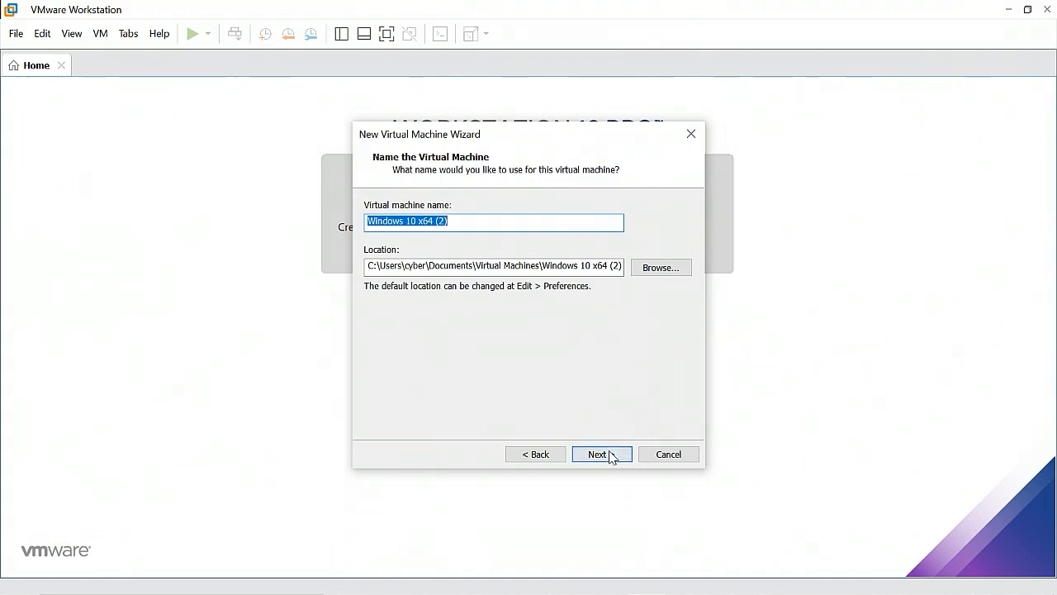
Keep the suggested name and location, accept the 60 GB split disk, and open hardware customisation.
{"action": "left_click", "coordinate": [613, 459]}
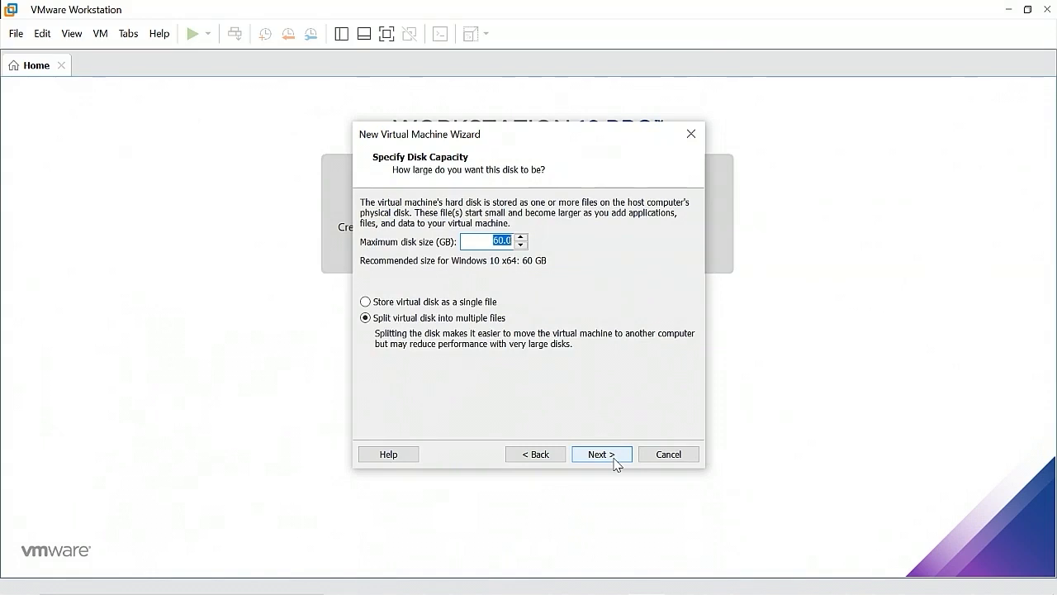
{"action": "left_click", "coordinate": [615, 460]}
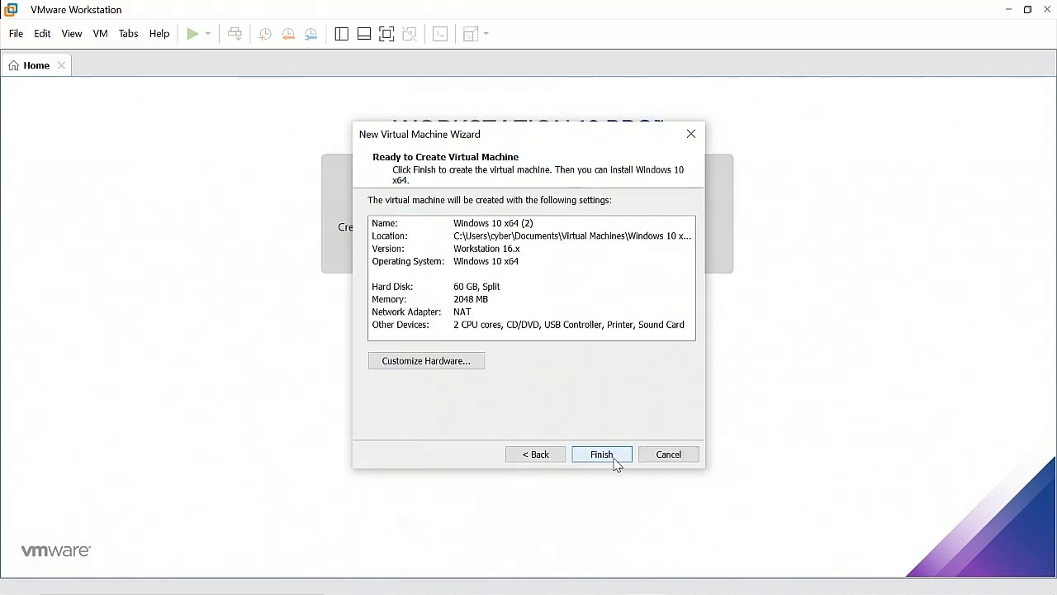
{"action": "left_click", "coordinate": [451, 366]}
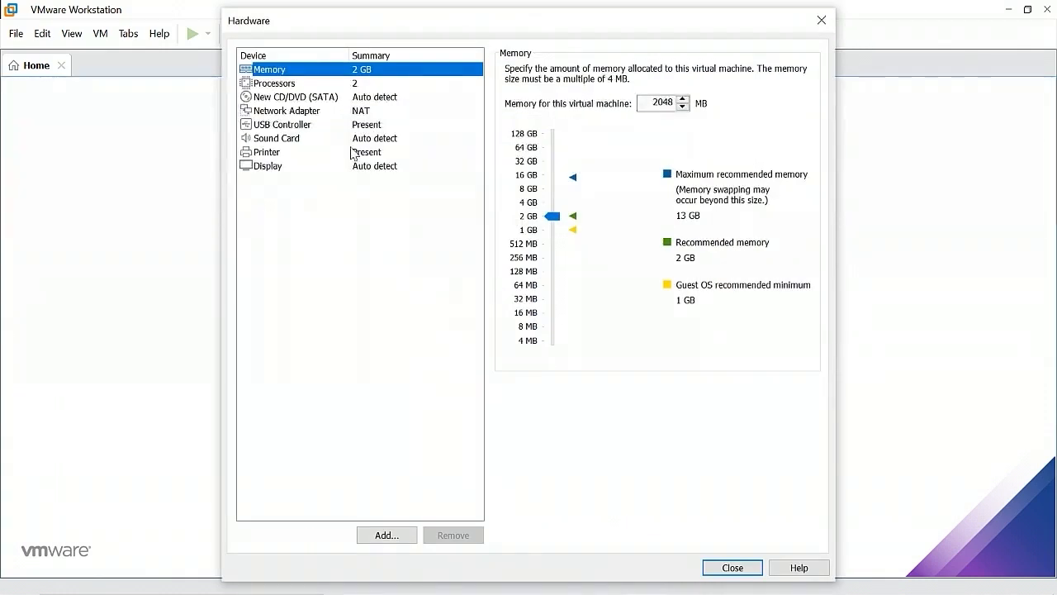
Point the CD/DVD drive at the Windows 10 ISO image and finish creating the VM.
{"action": "left_click", "coordinate": [318, 101]}
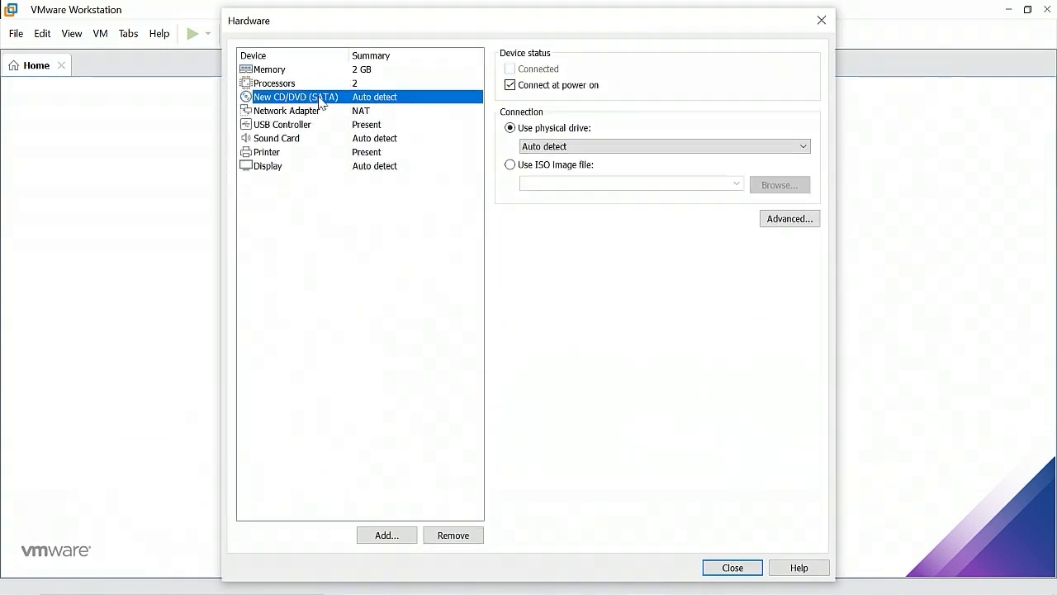
{"action": "left_click", "coordinate": [513, 167]}
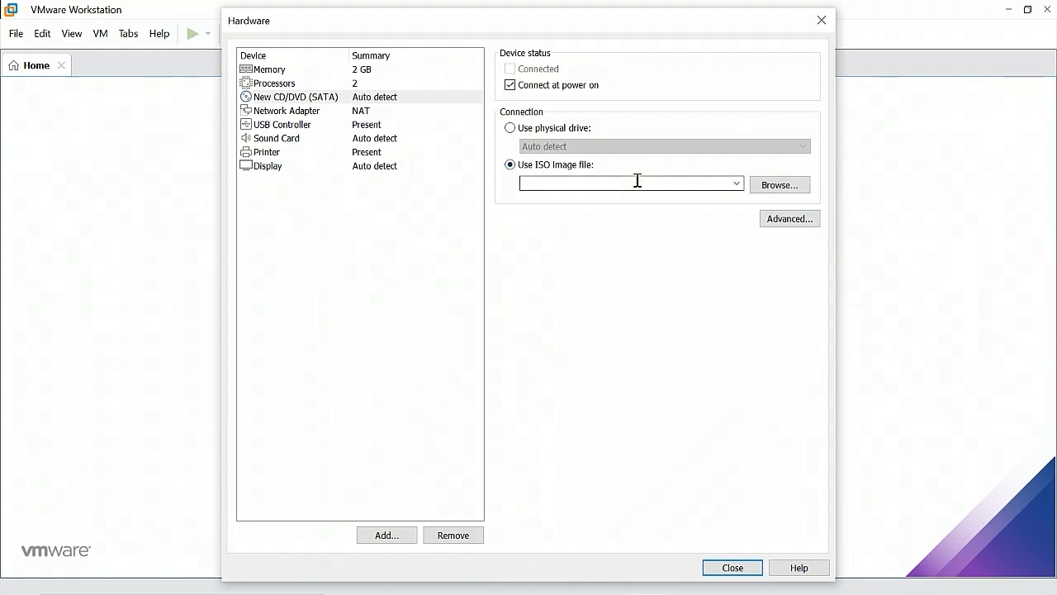
{"action": "left_click", "coordinate": [779, 185]}
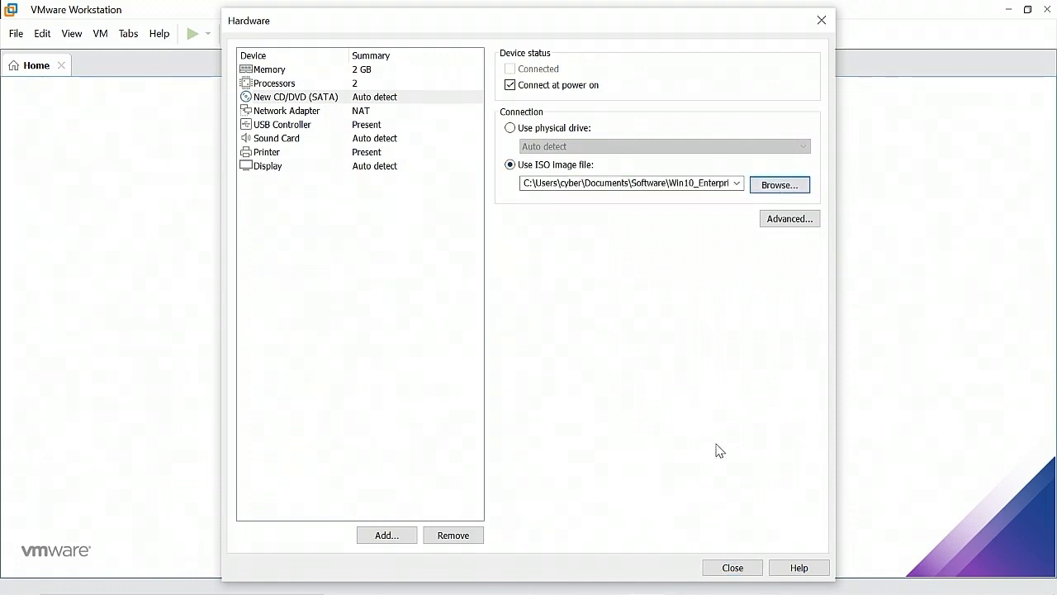
{"action": "left_click", "coordinate": [732, 568]}
{"action": "left_click", "coordinate": [597, 453]}
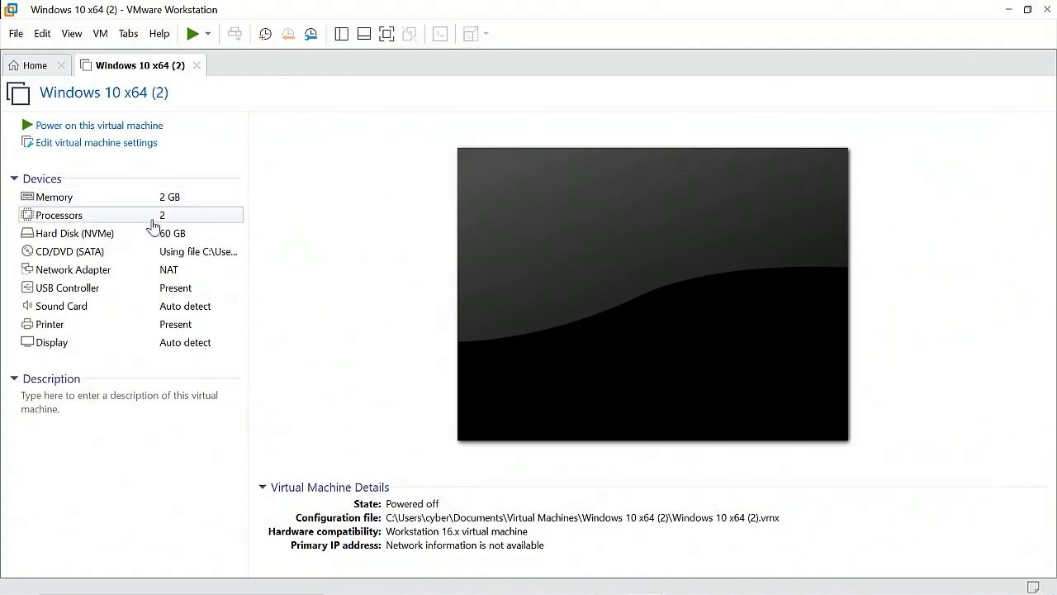
Raise the VM's memory from 2 GB to 4 GB and power it on.
{"action": "left_click", "coordinate": [102, 144]}
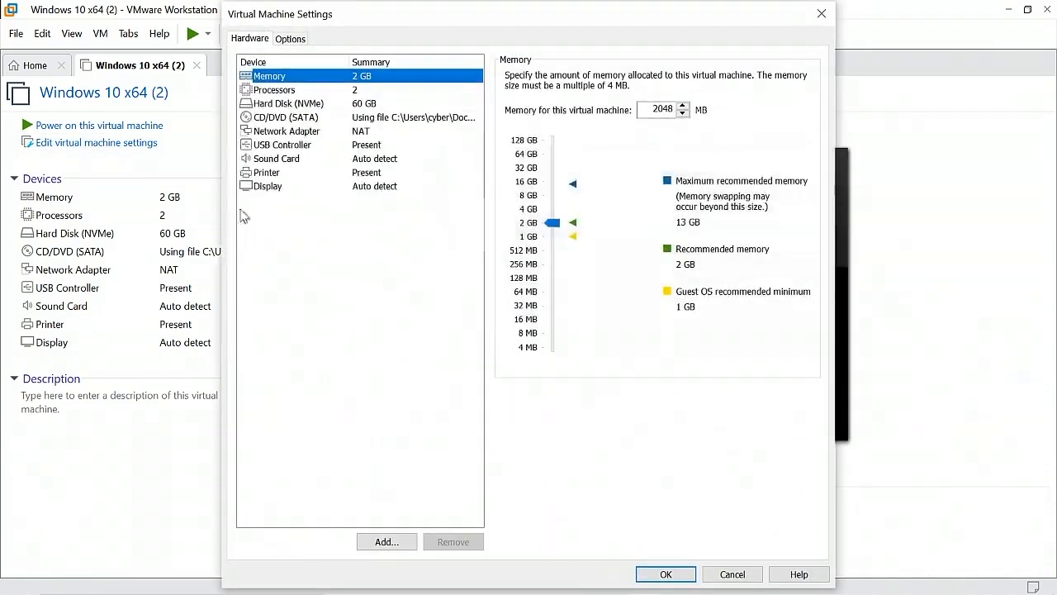
{"action": "left_click", "coordinate": [553, 225]}
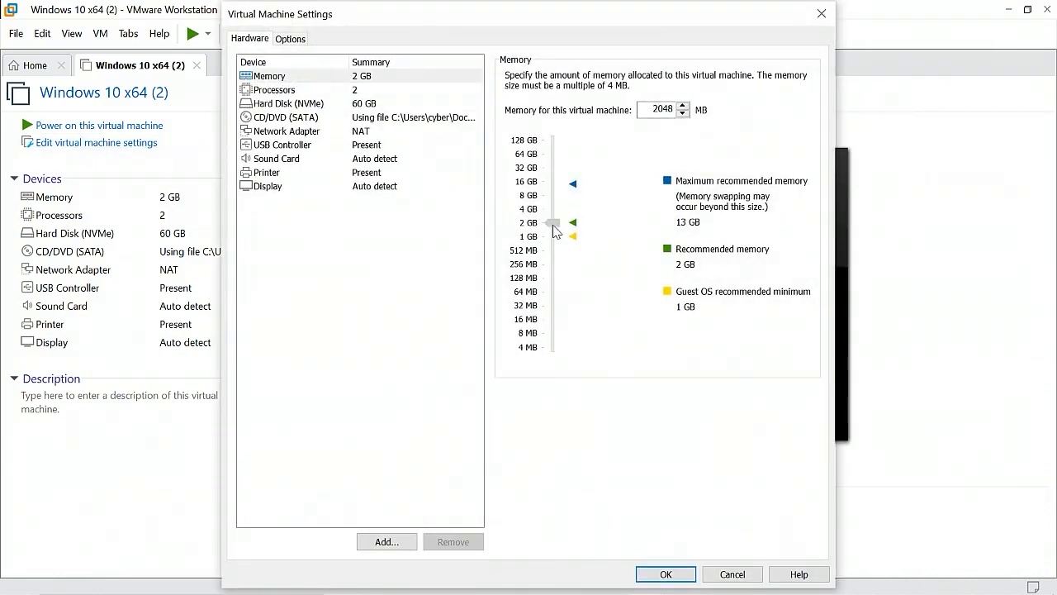
{"action": "left_click_drag", "start_coordinate": [553, 231], "coordinate": [554, 209]}
{"action": "left_click", "coordinate": [666, 574]}
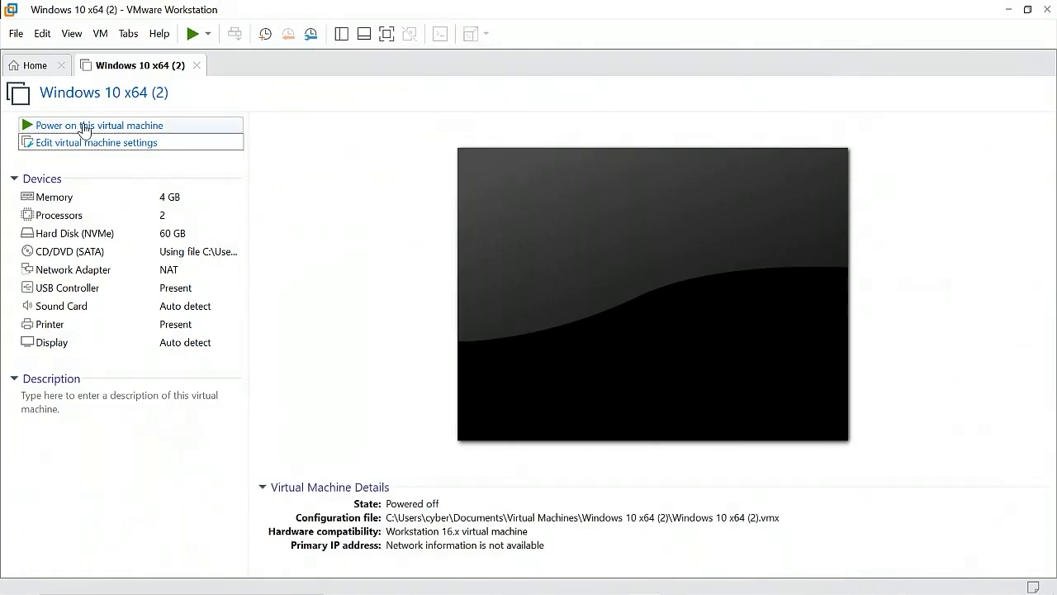
{"action": "left_click", "coordinate": [85, 126]}
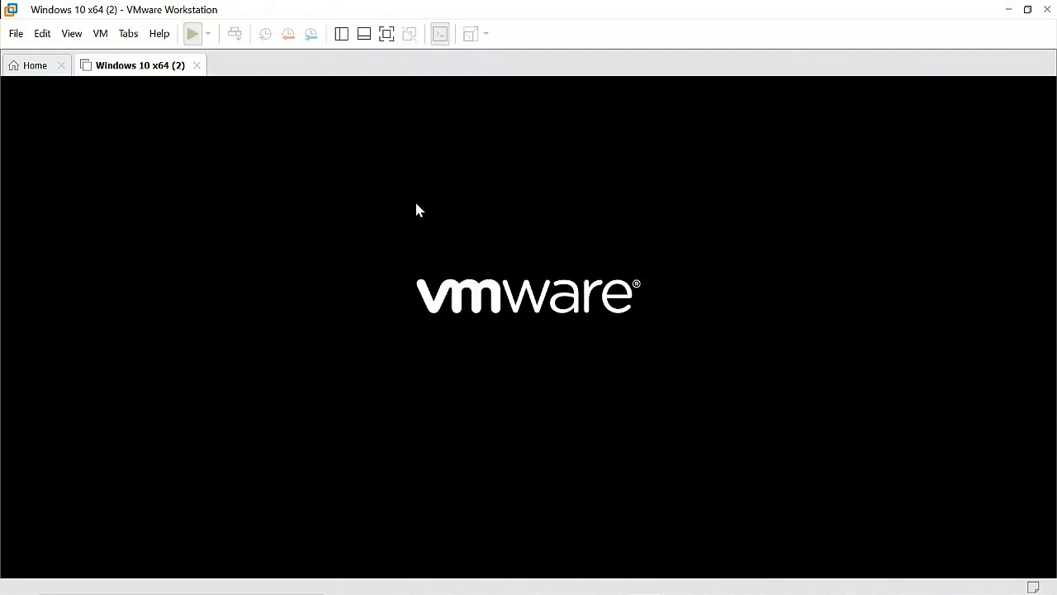
Boot the VM from the Windows disc and switch the view to full screen exclusive mode.
{"action": "left_click", "coordinate": [522, 328]}
{"action": "key", "text": "Return"}
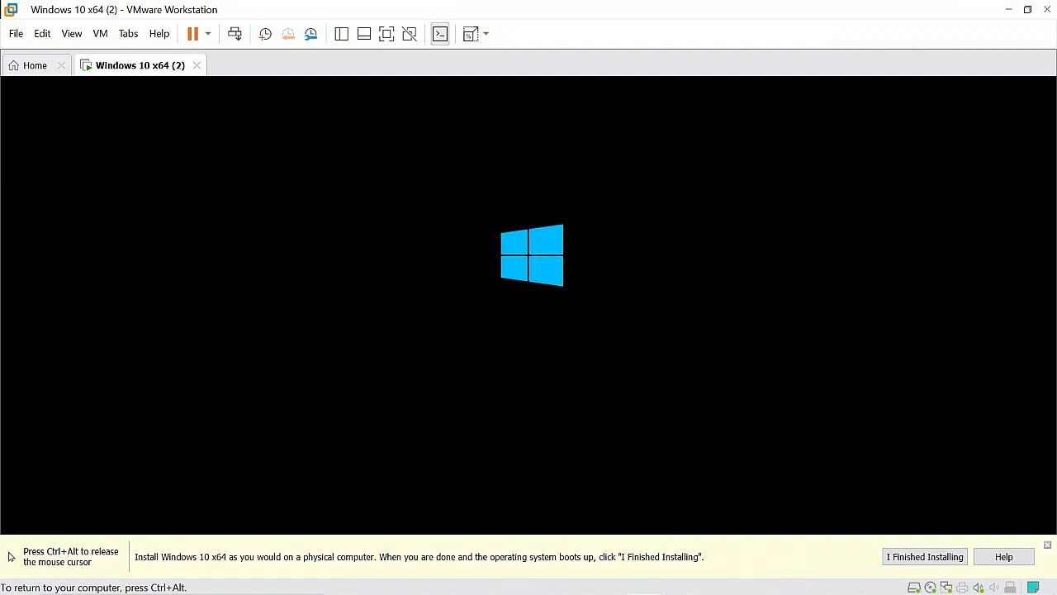
{"action": "key", "text": "ctrl+alt"}
{"action": "left_click", "coordinate": [71, 33]}
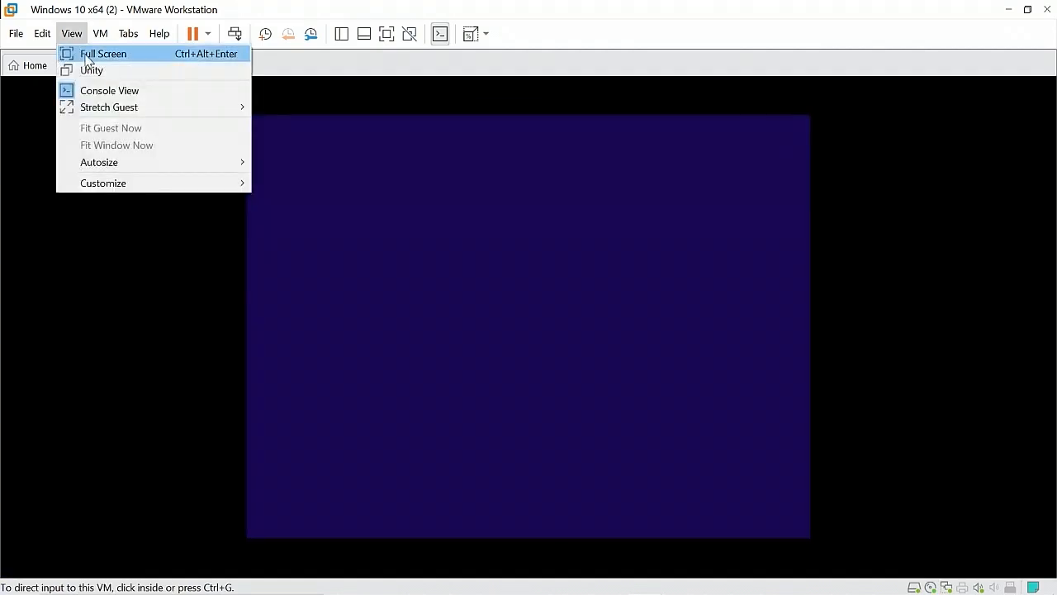
{"action": "left_click", "coordinate": [104, 52]}
{"action": "key", "text": "ctrl+alt"}
{"action": "left_click", "coordinate": [188, 12]}
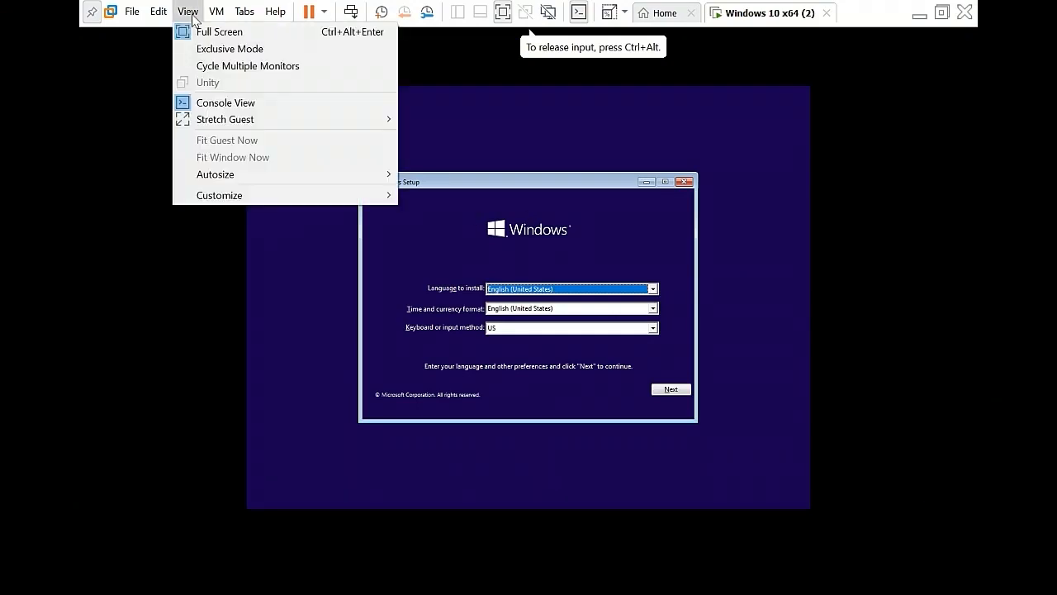
{"action": "left_click", "coordinate": [217, 48]}
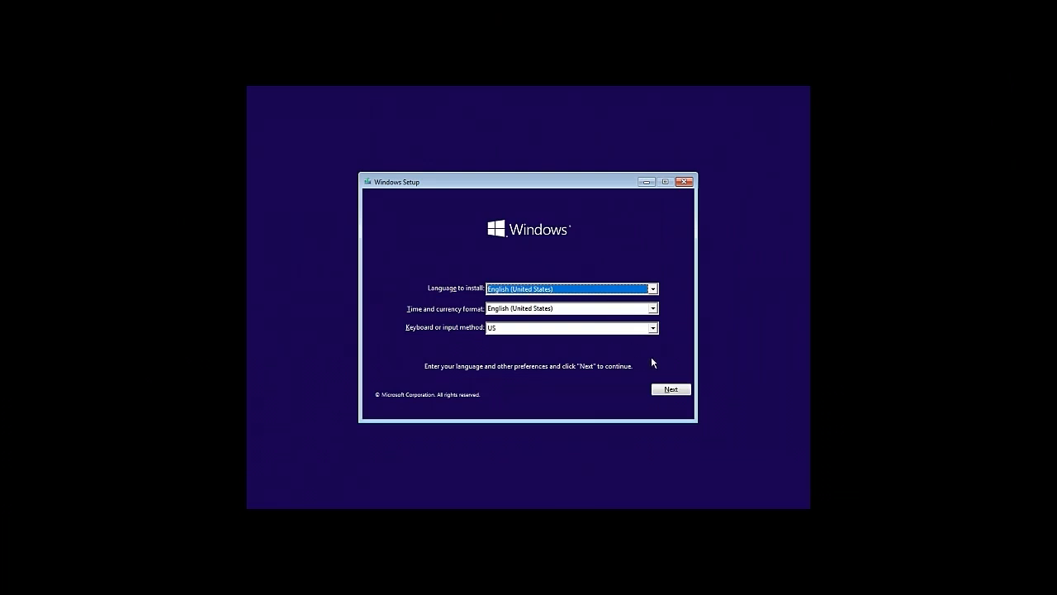
Run a custom Windows install with default language, accepted license, onto the unallocated 60 GB drive.
{"action": "left_click", "coordinate": [677, 392]}
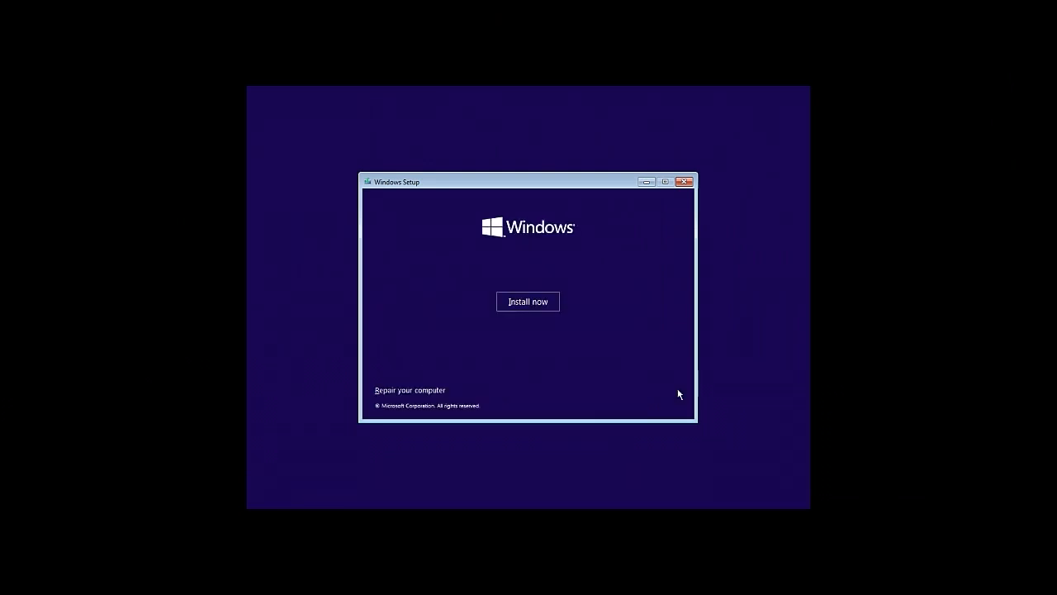
{"action": "left_click", "coordinate": [534, 303]}
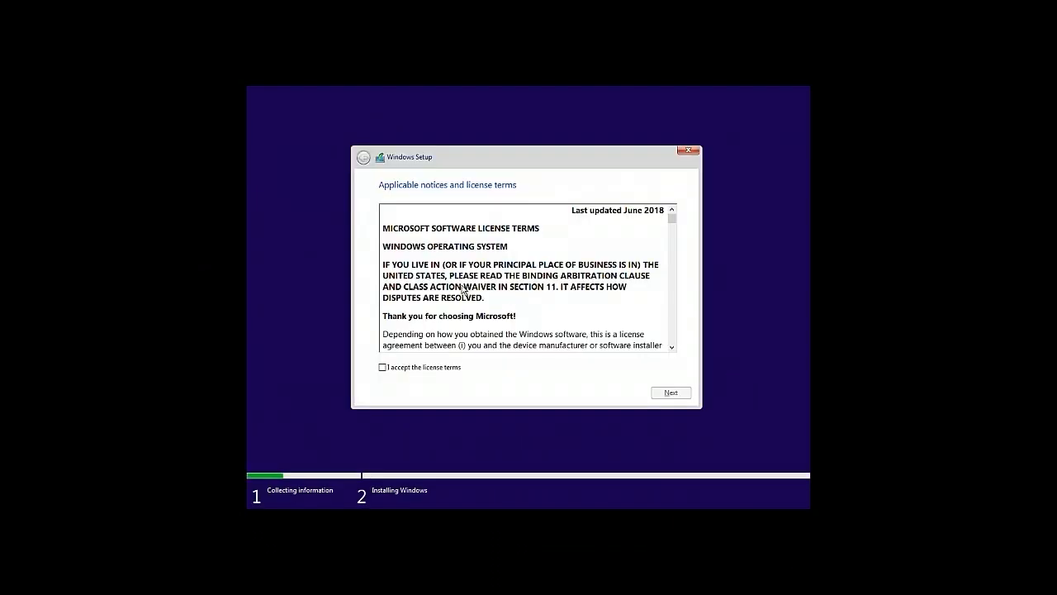
{"action": "left_click", "coordinate": [429, 372]}
{"action": "left_click", "coordinate": [670, 392]}
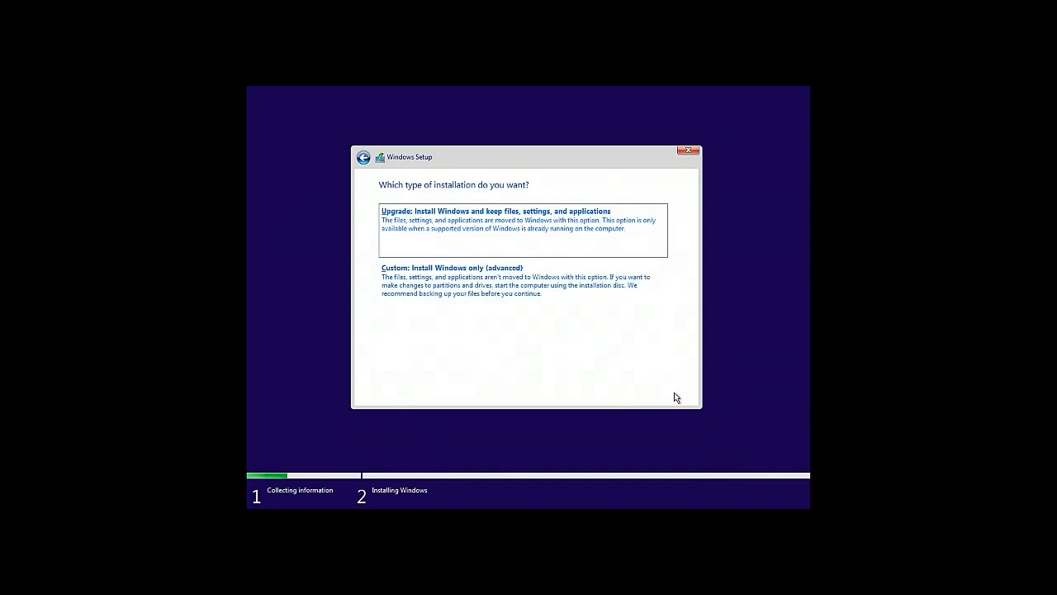
{"action": "left_click", "coordinate": [499, 282]}
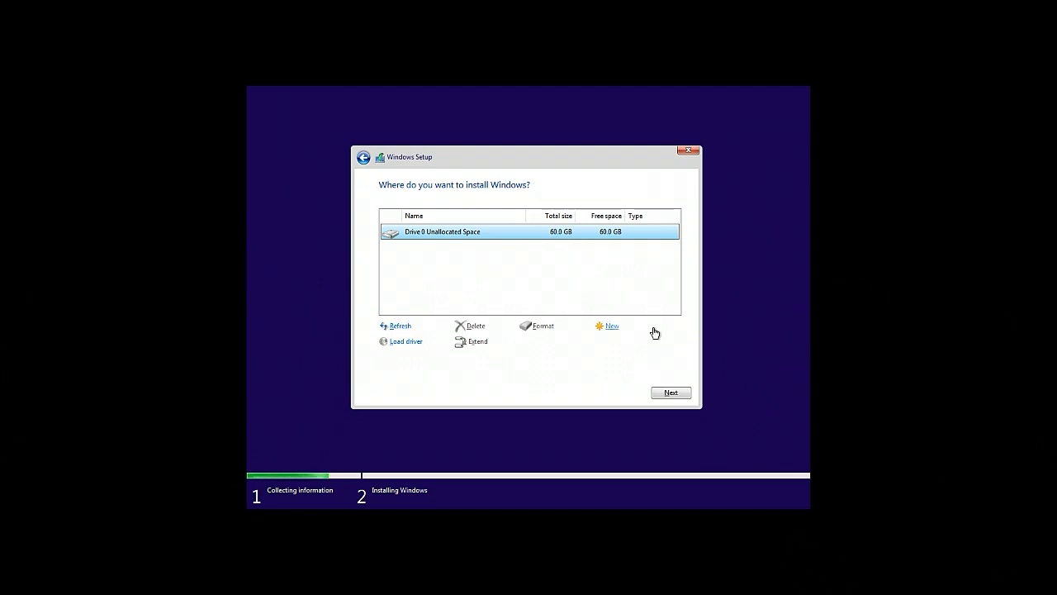
{"action": "left_click", "coordinate": [665, 394]}
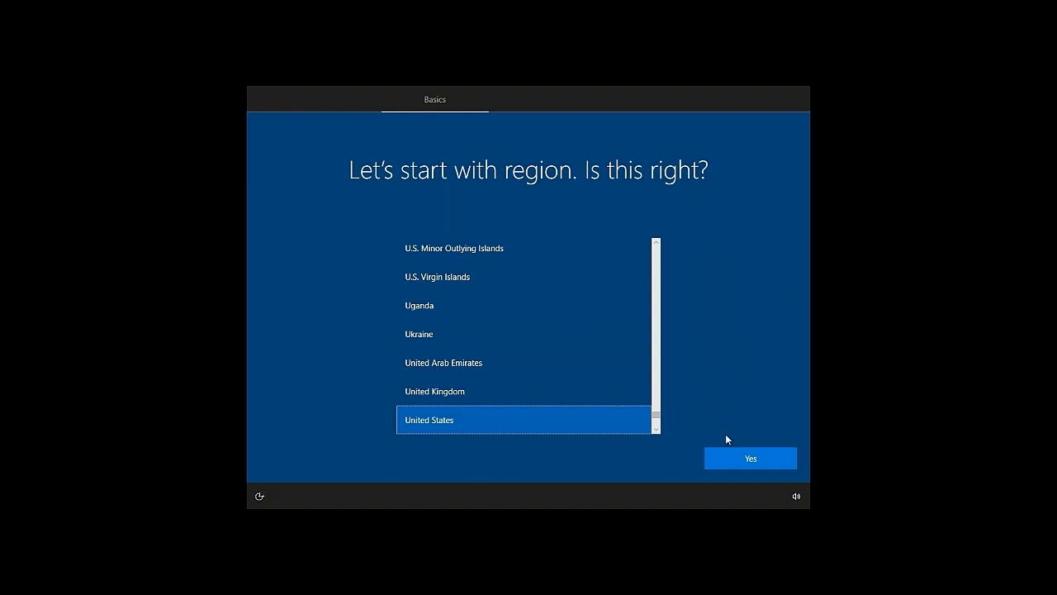
Confirm United States region and US keyboard, skipping the second keyboard layout.
{"action": "left_click", "coordinate": [747, 465]}
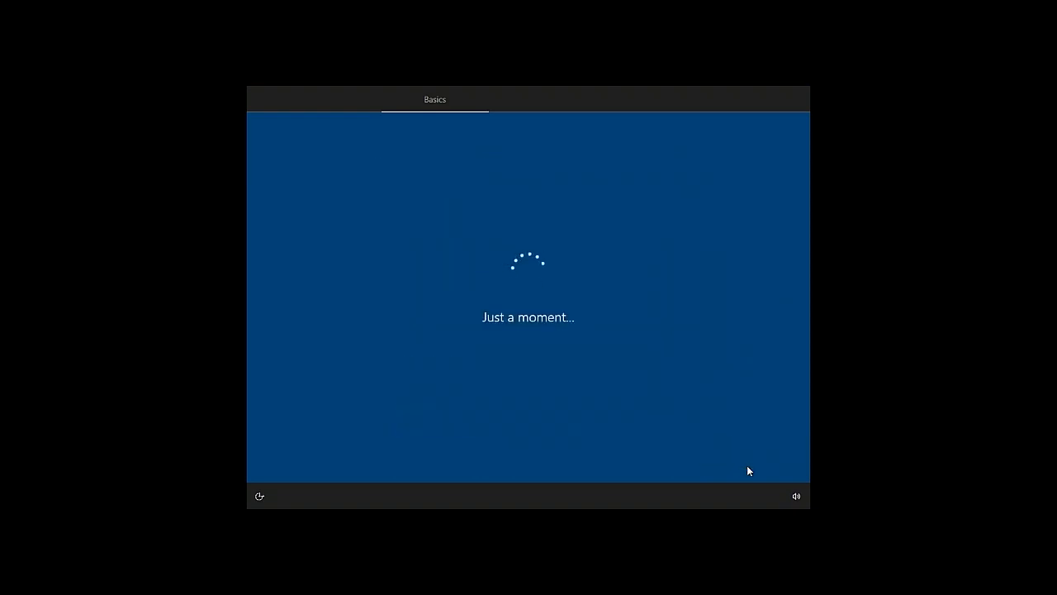
{"action": "left_click", "coordinate": [748, 465]}
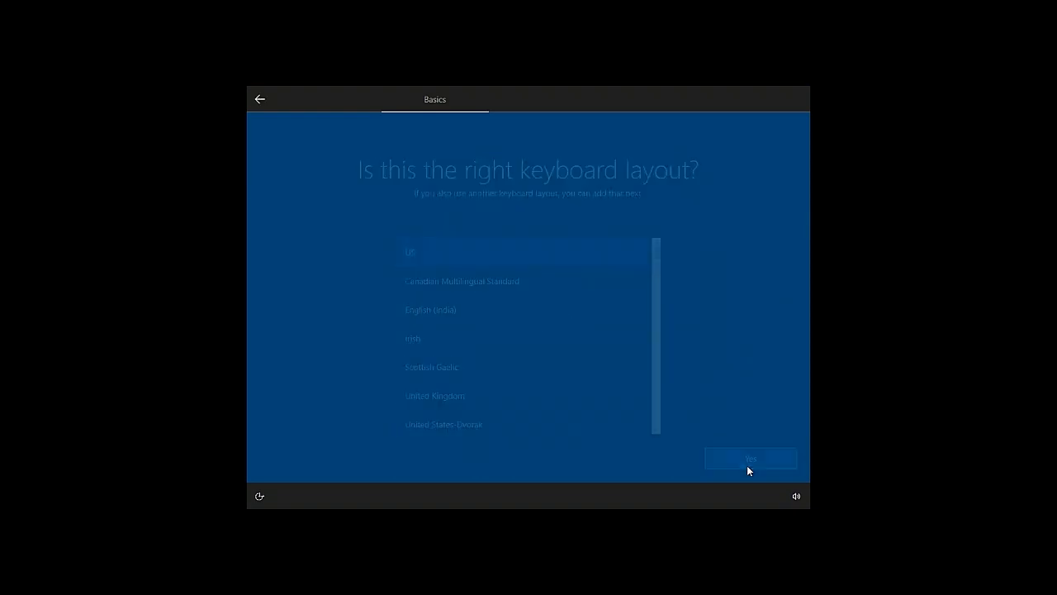
{"action": "left_click", "coordinate": [747, 459]}
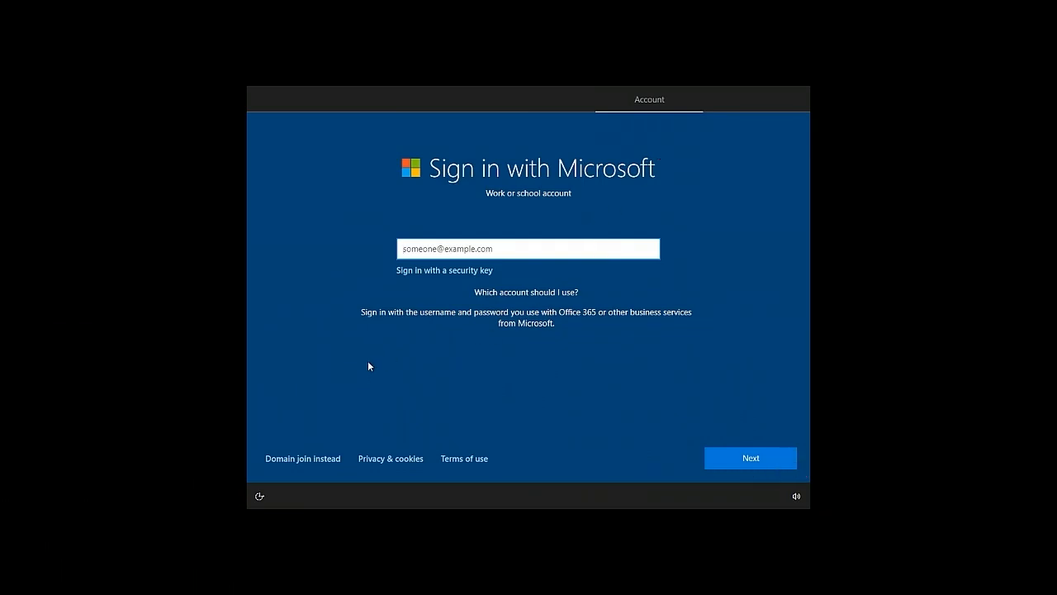
Choose a local account, enter the user name, and set and confirm the account password.
{"action": "left_click", "coordinate": [309, 464]}
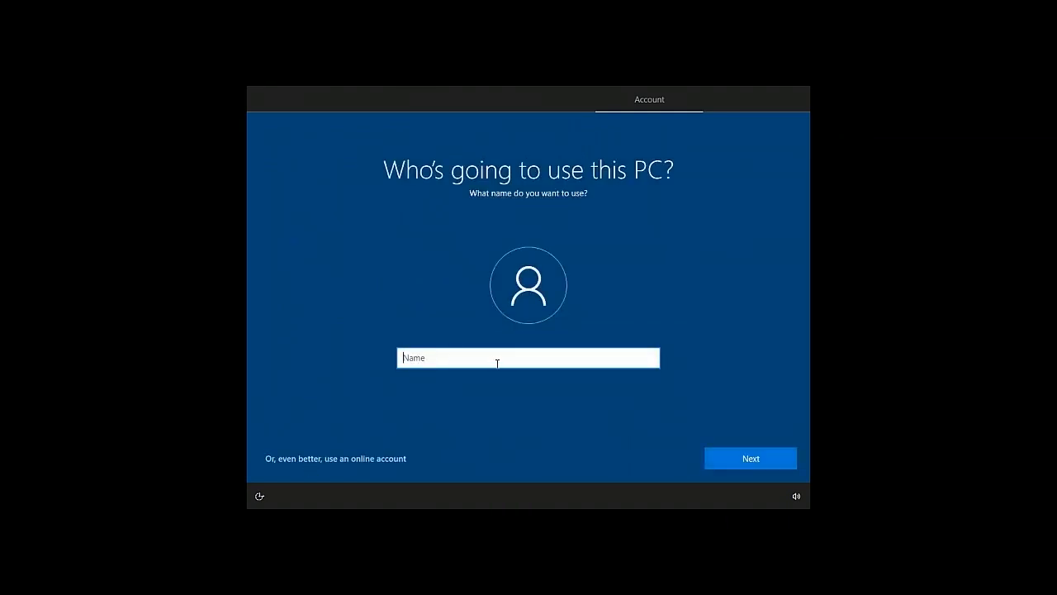
{"action": "type", "text": "Cblackwell"}
{"action": "key", "text": "Return"}
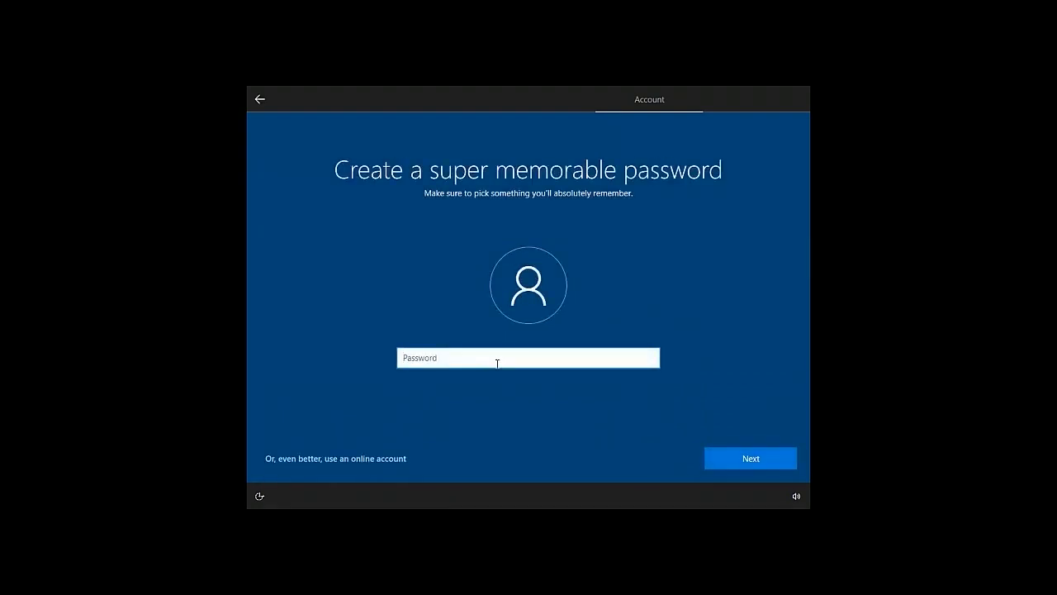
{"action": "key", "text": "Return"}
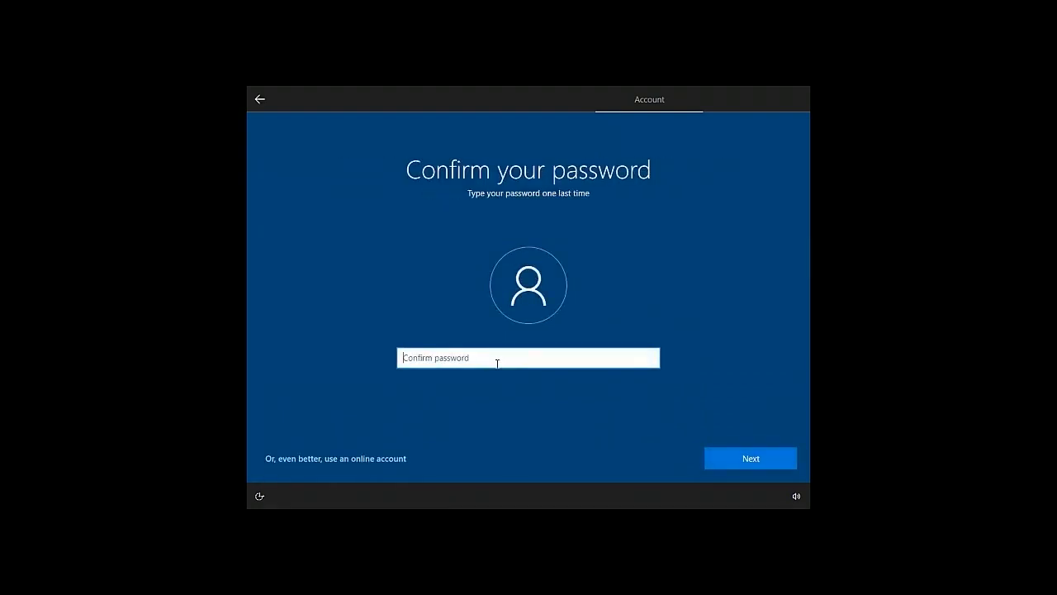
{"action": "type", "text": "**************"}
{"action": "key", "text": "Return"}
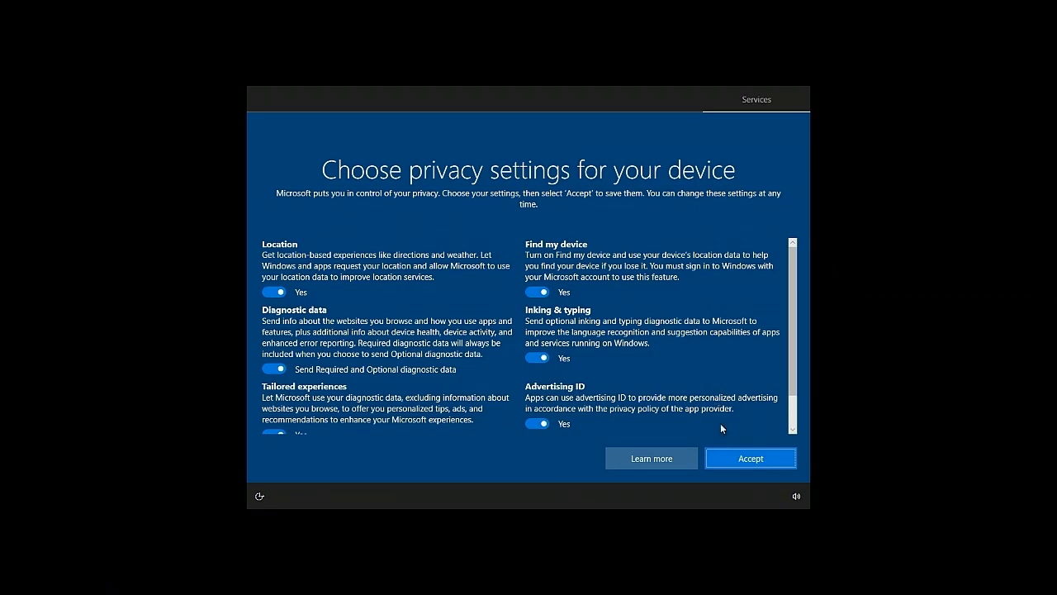
Accept privacy settings, decline Cortana, check the Start menu, and release input from the VM.
{"action": "left_click", "coordinate": [755, 459]}
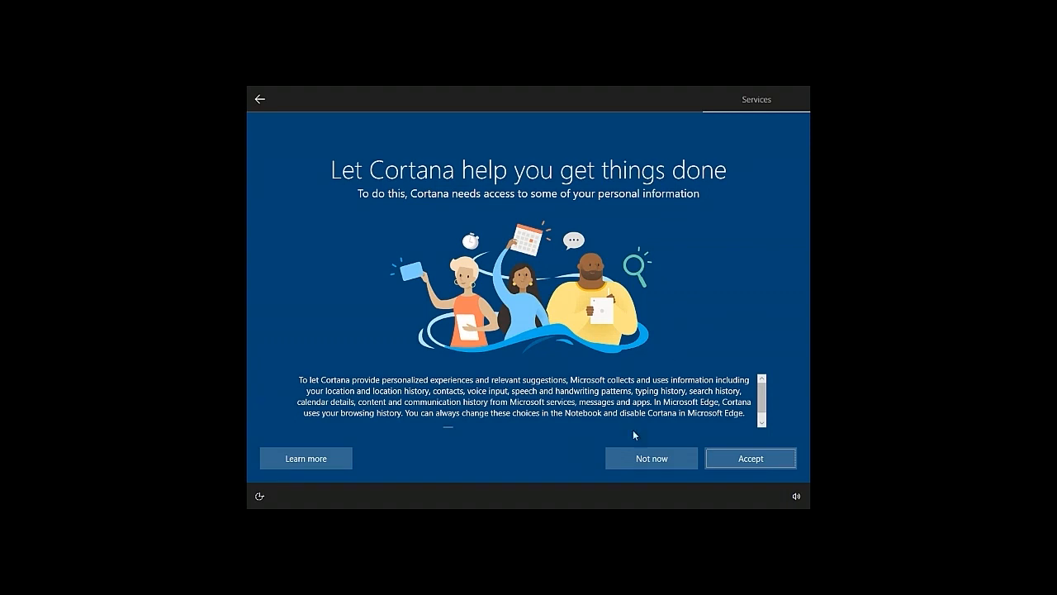
{"action": "left_click", "coordinate": [654, 462]}
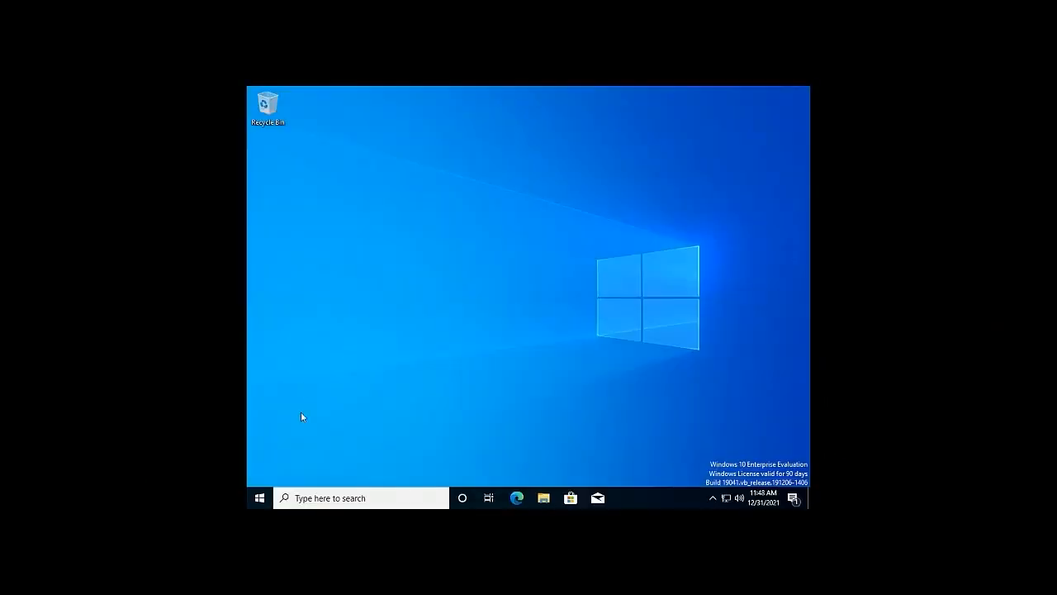
{"action": "left_click", "coordinate": [260, 498]}
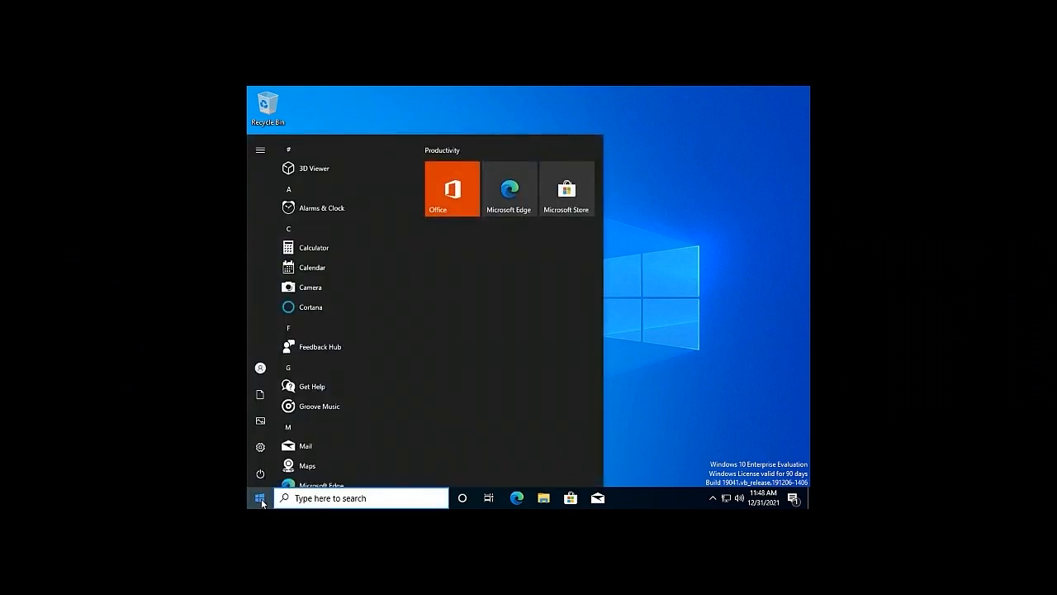
{"action": "left_click", "coordinate": [260, 498]}
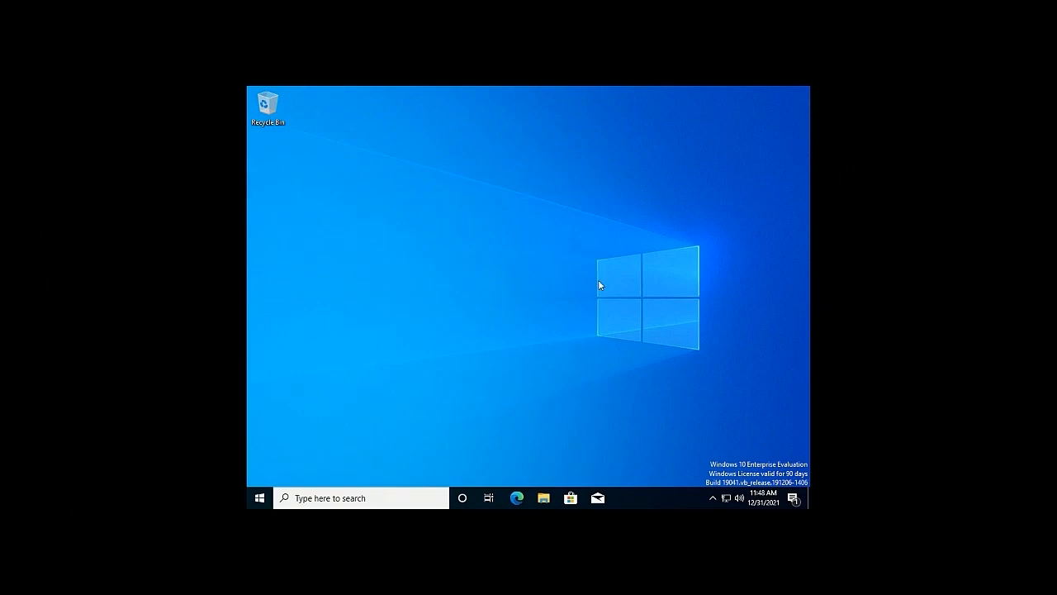
{"action": "key", "text": "ctrl+alt"}
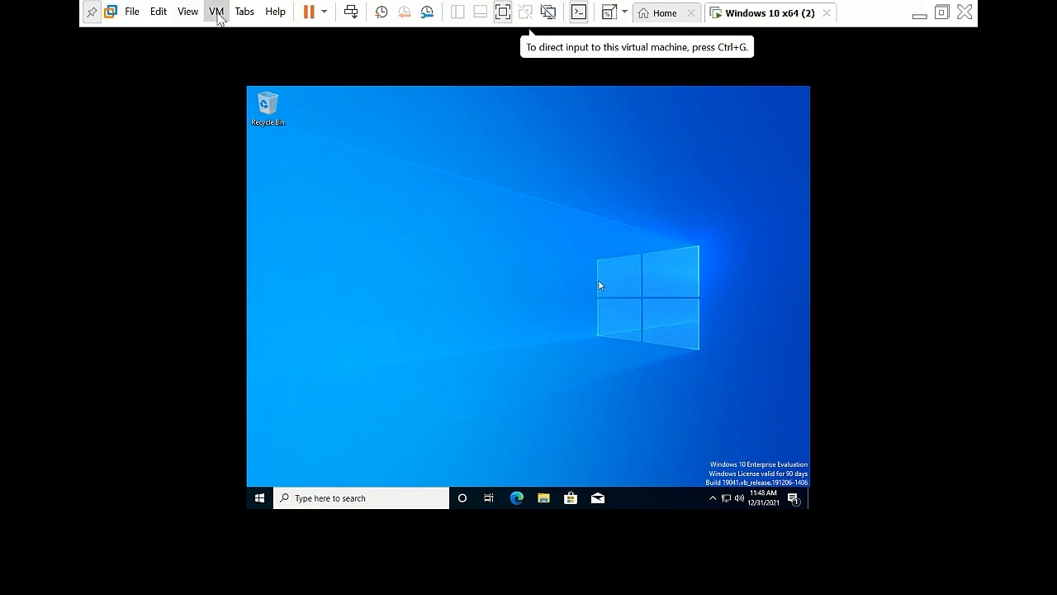
Mount VMware Tools in the guest and run its setup from the disc, allowing the UAC prompt.
{"action": "left_click", "coordinate": [217, 11]}
{"action": "left_click", "coordinate": [261, 178]}
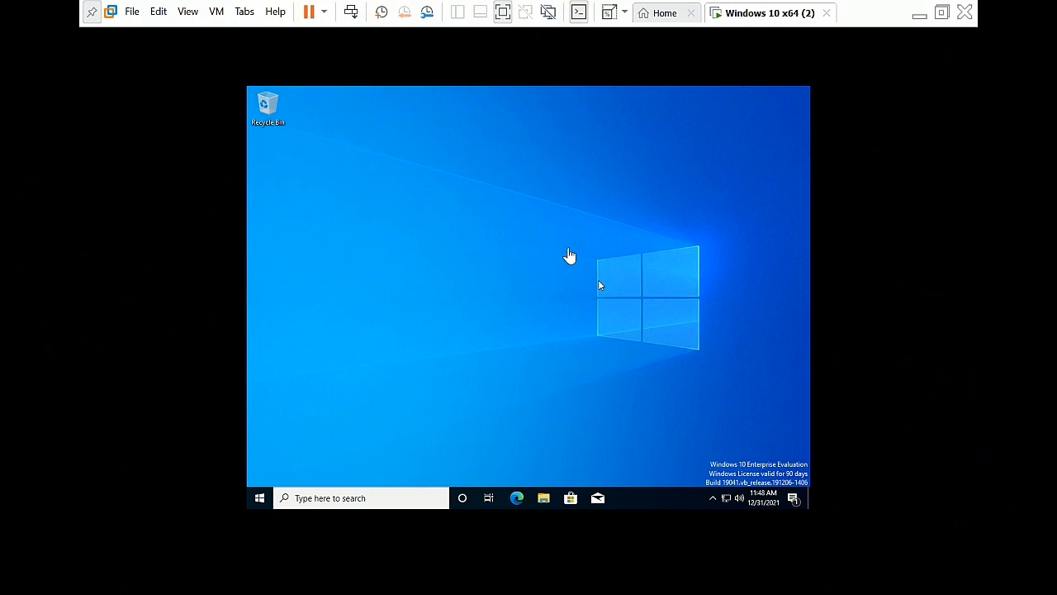
{"action": "left_click", "coordinate": [570, 256]}
{"action": "left_click", "coordinate": [694, 463]}
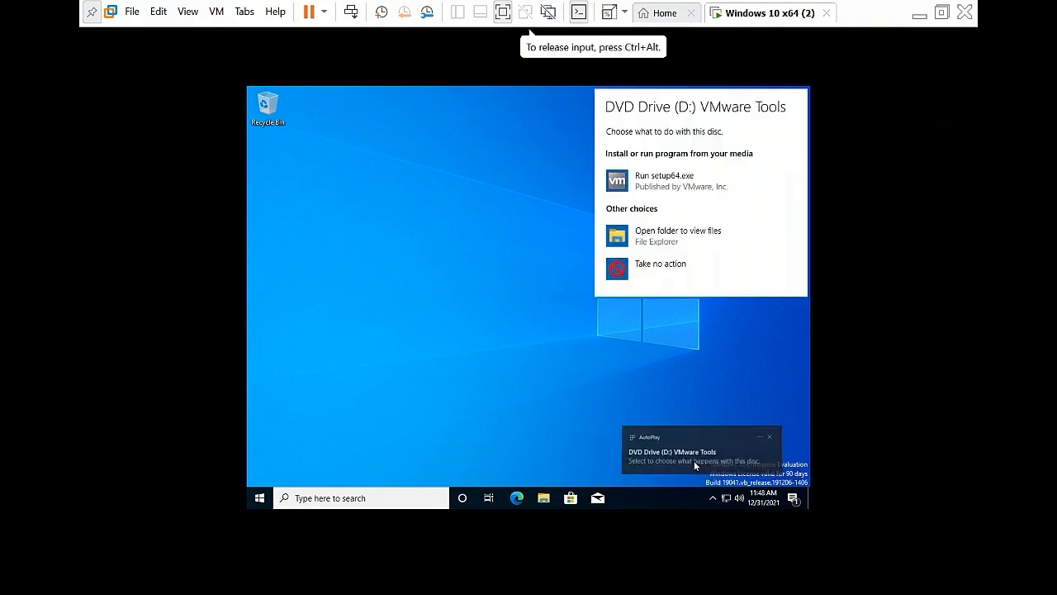
{"action": "left_click", "coordinate": [682, 186]}
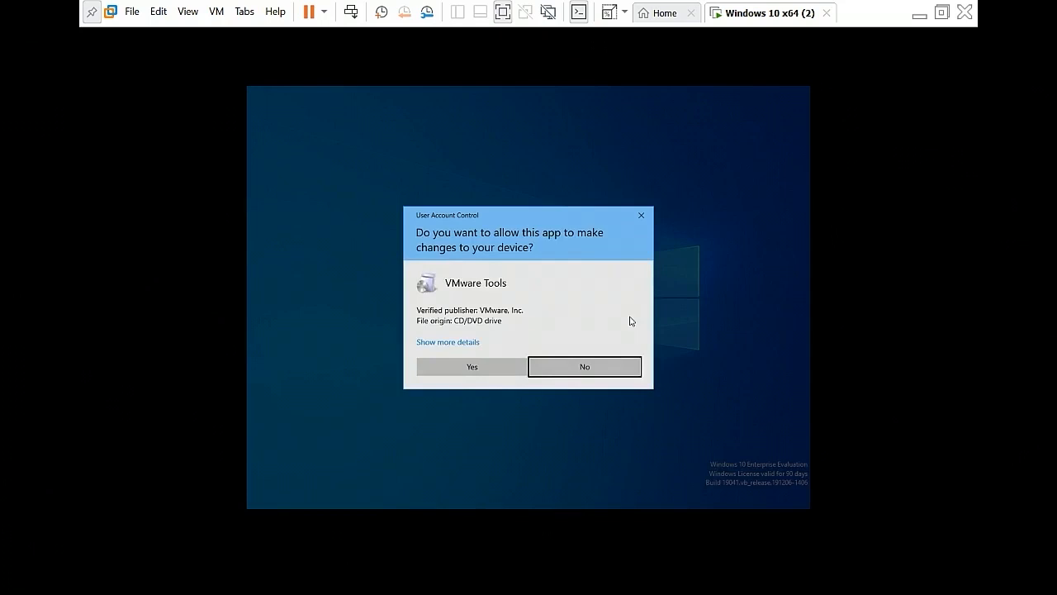
{"action": "left_click", "coordinate": [480, 369]}
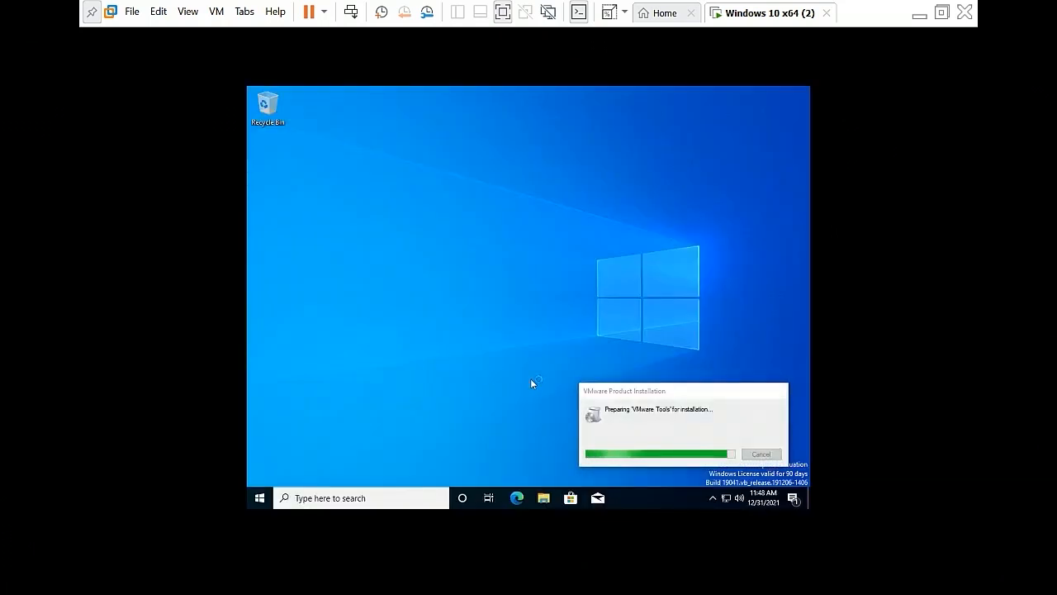
Install VMware Tools with the Typical setup, finish, and agree to restart the guest.
{"action": "left_click", "coordinate": [594, 378]}
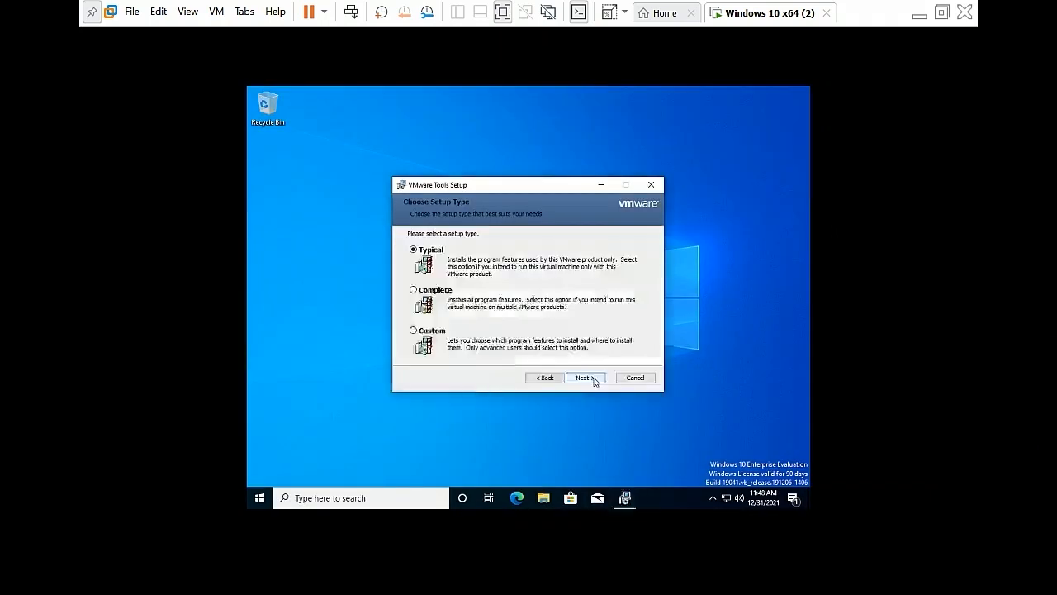
{"action": "left_click", "coordinate": [594, 378]}
{"action": "left_click", "coordinate": [594, 379]}
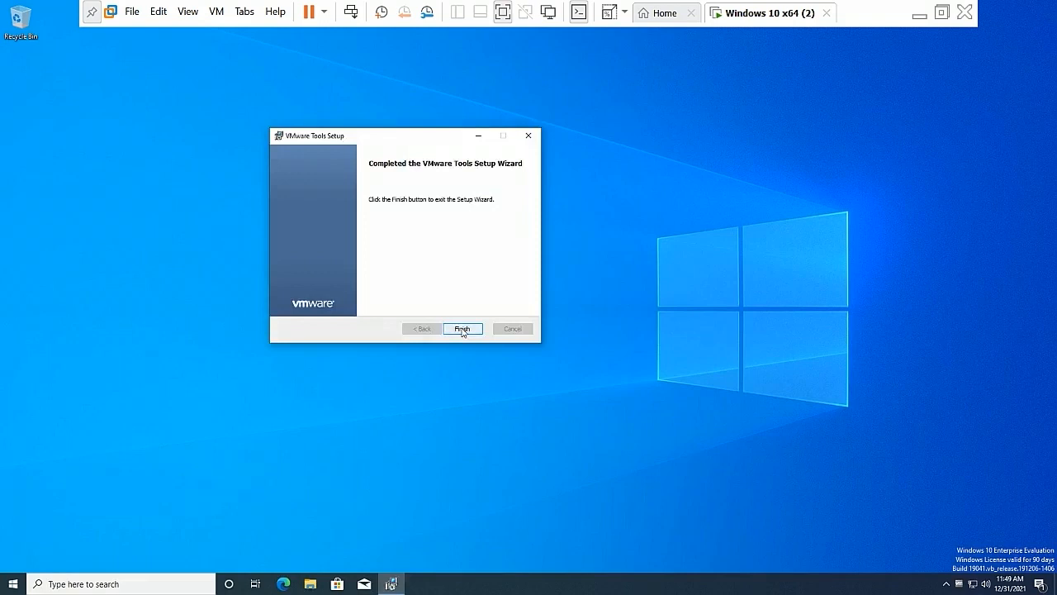
{"action": "left_click", "coordinate": [462, 329]}
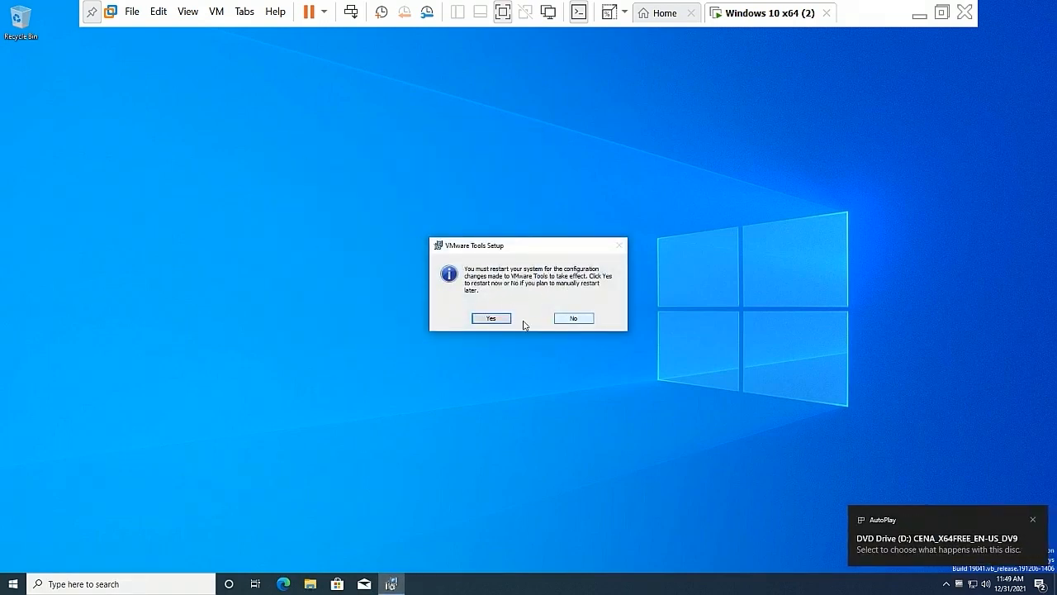
{"action": "left_click", "coordinate": [492, 319]}
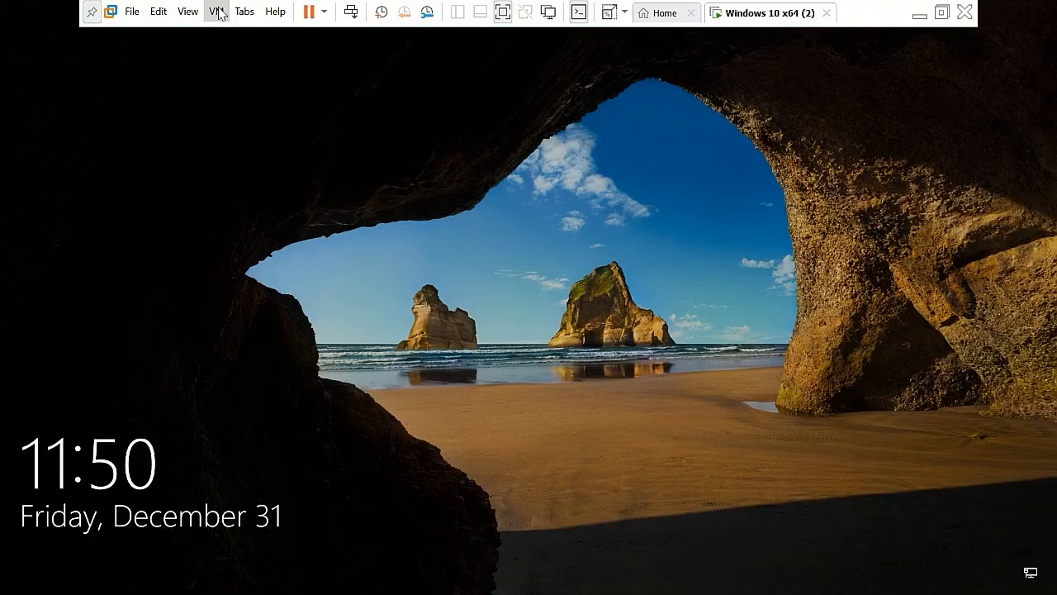
{"action": "left_click", "coordinate": [216, 12]}
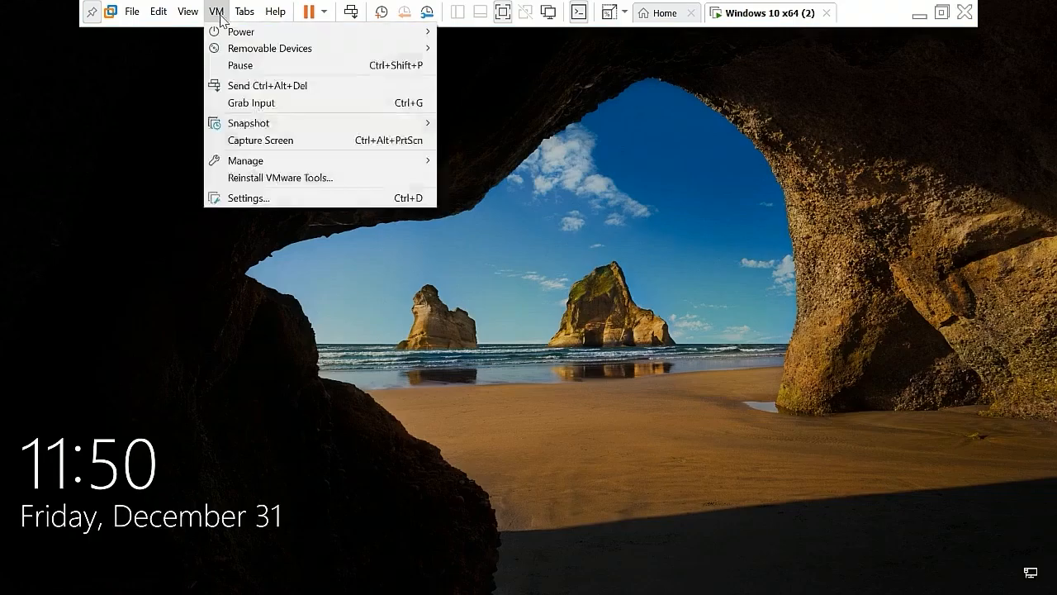
Send Ctrl+Alt+Del, sign in with the account password, and bring up app search.
{"action": "left_click", "coordinate": [281, 86]}
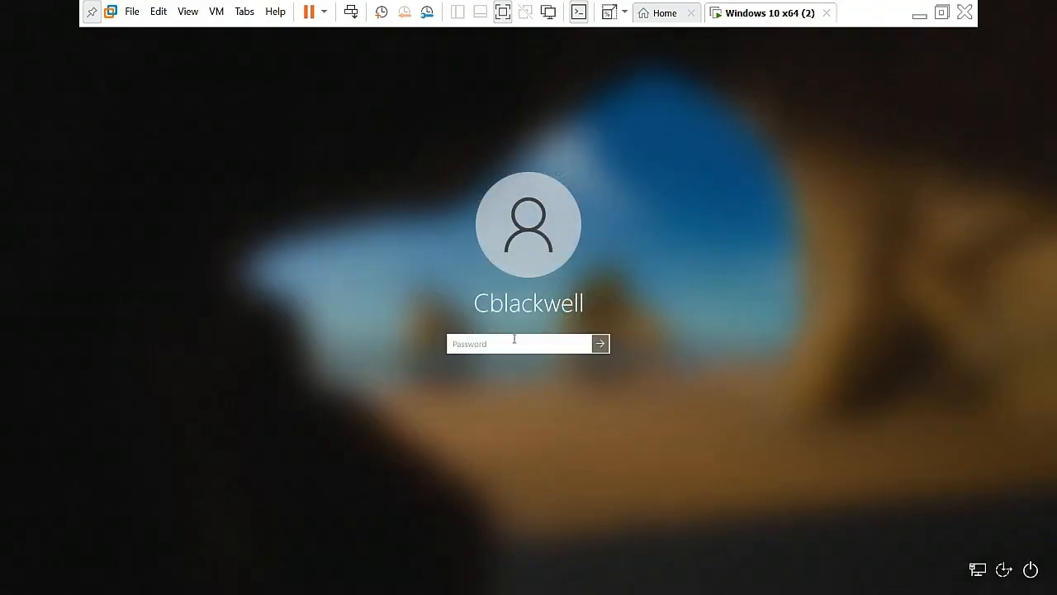
{"action": "type", "text": "••••••••••••••"}
{"action": "key", "text": "Return"}
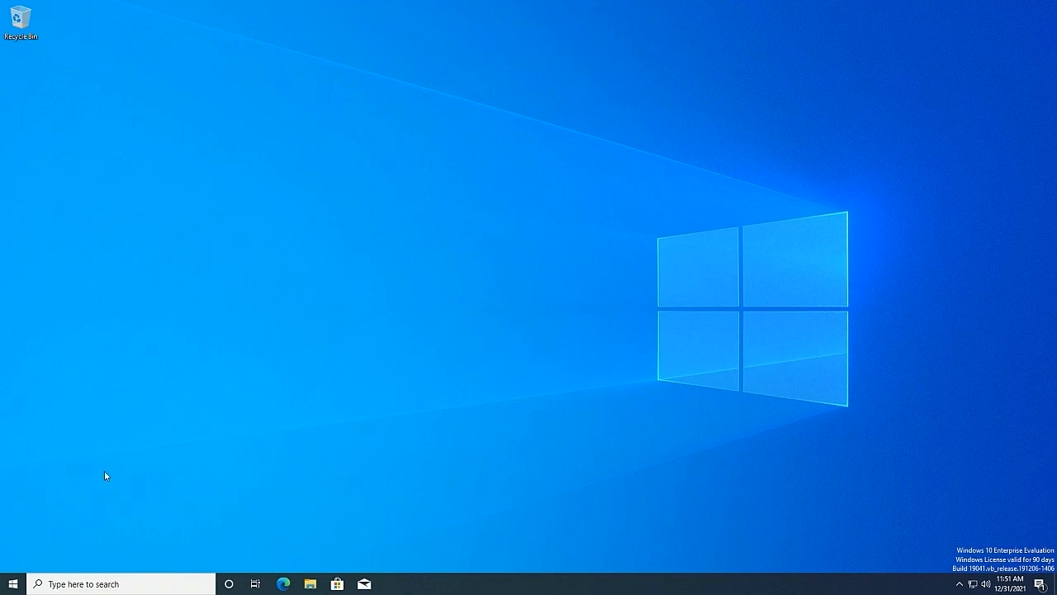
{"action": "left_click", "coordinate": [12, 585]}
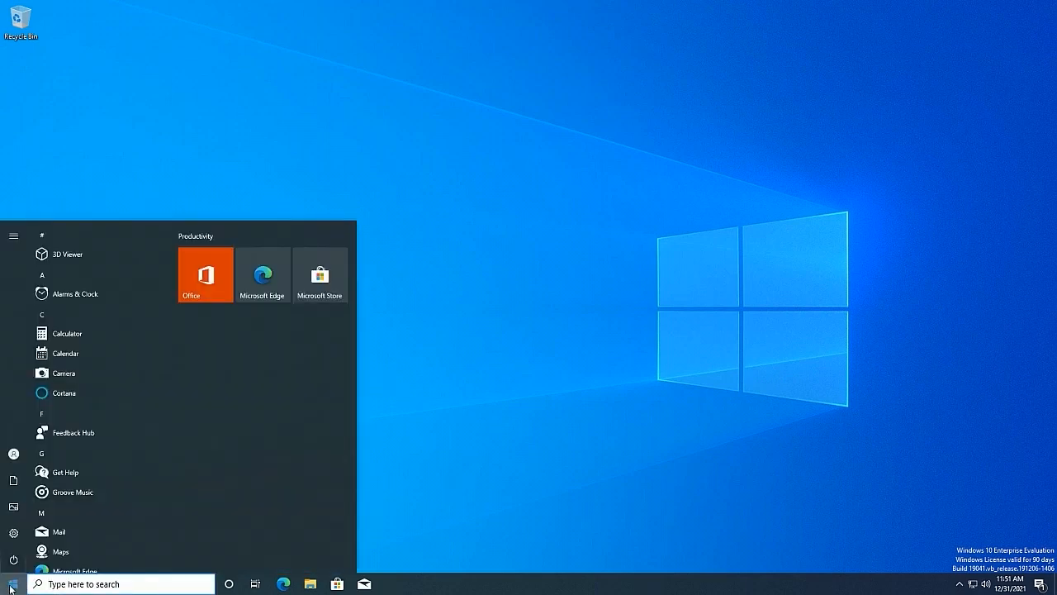
Launch Command Prompt via the cmd search and view its console font properties.
{"action": "type", "text": "cmd"}
{"action": "key", "text": "Return"}
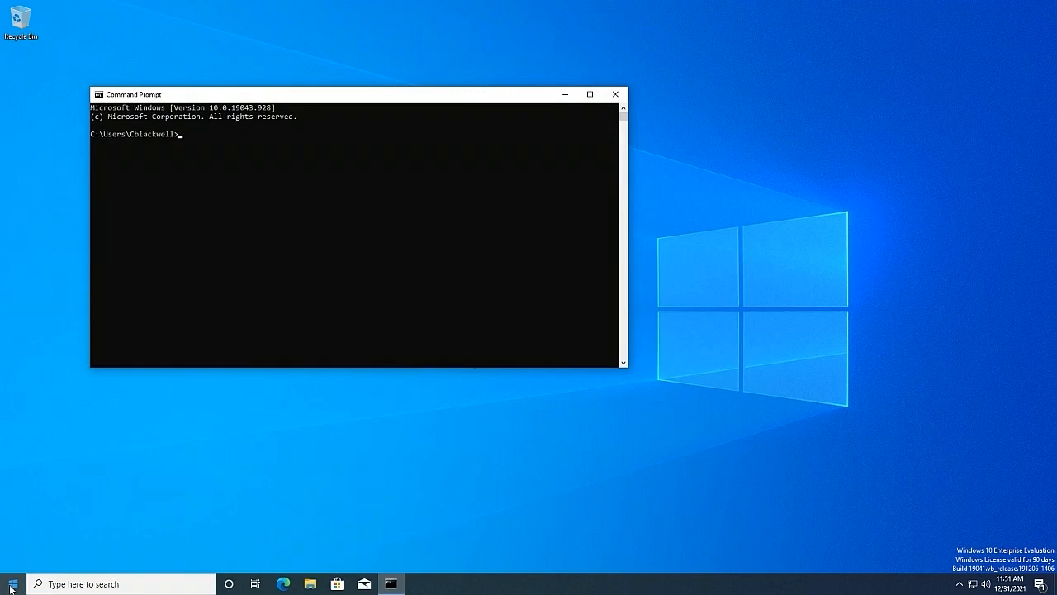
{"action": "left_click", "coordinate": [99, 94]}
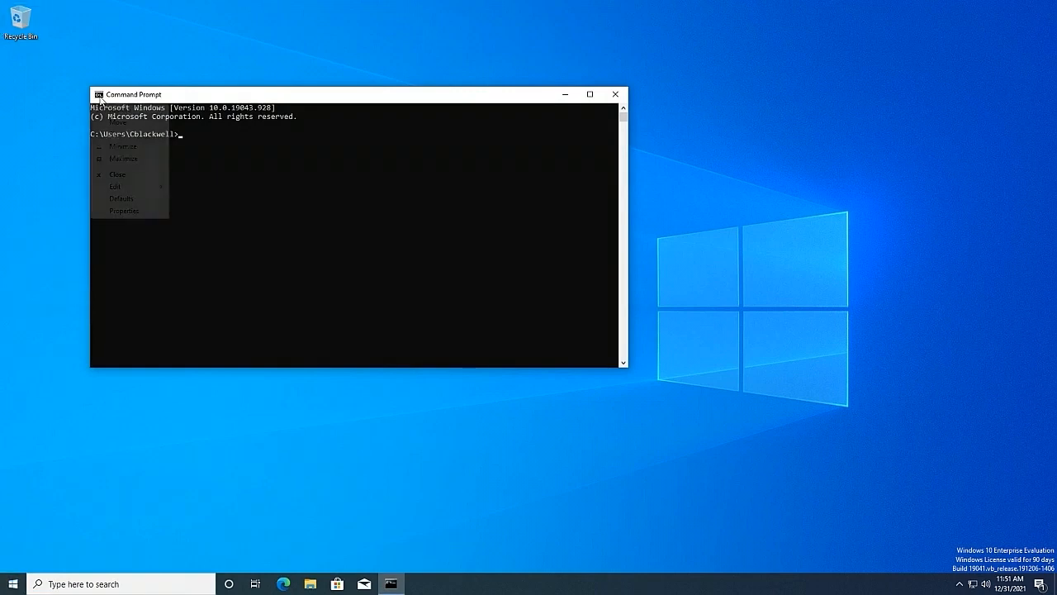
{"action": "left_click", "coordinate": [135, 212]}
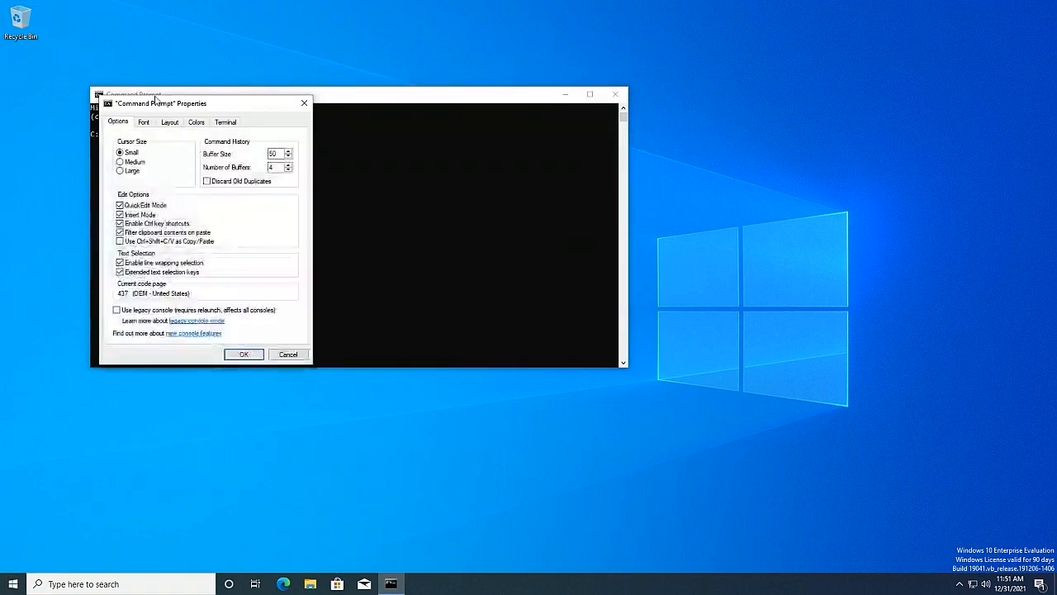
{"action": "left_click", "coordinate": [146, 123]}
{"action": "type", "text": "ip"}
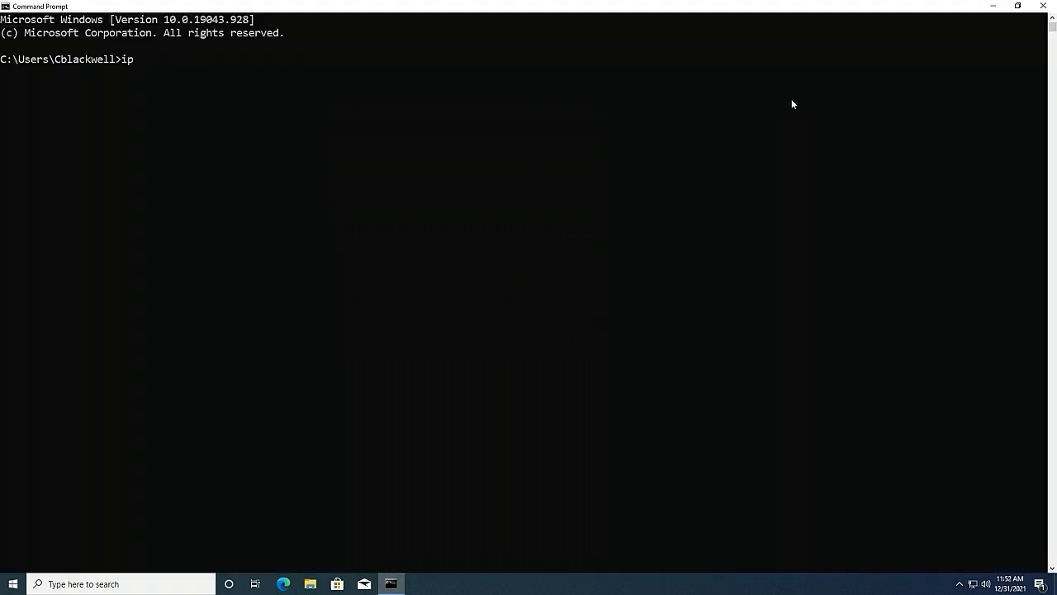
{"action": "type", "text": "config"}
{"action": "key", "text": "Return"}
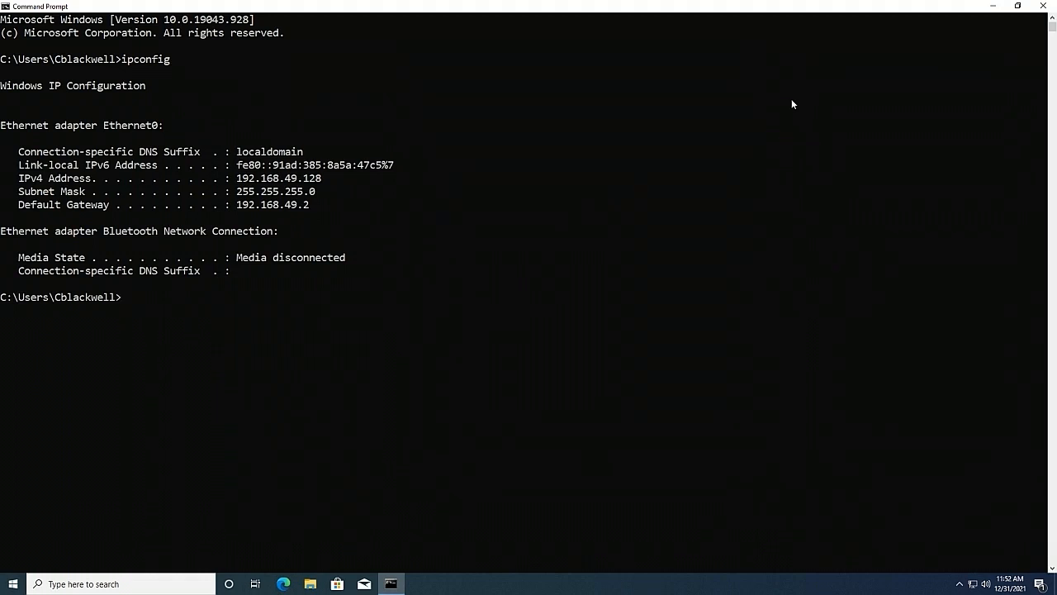
{"action": "type", "text": "ping www.google.com"}
{"action": "key", "text": "Return"}
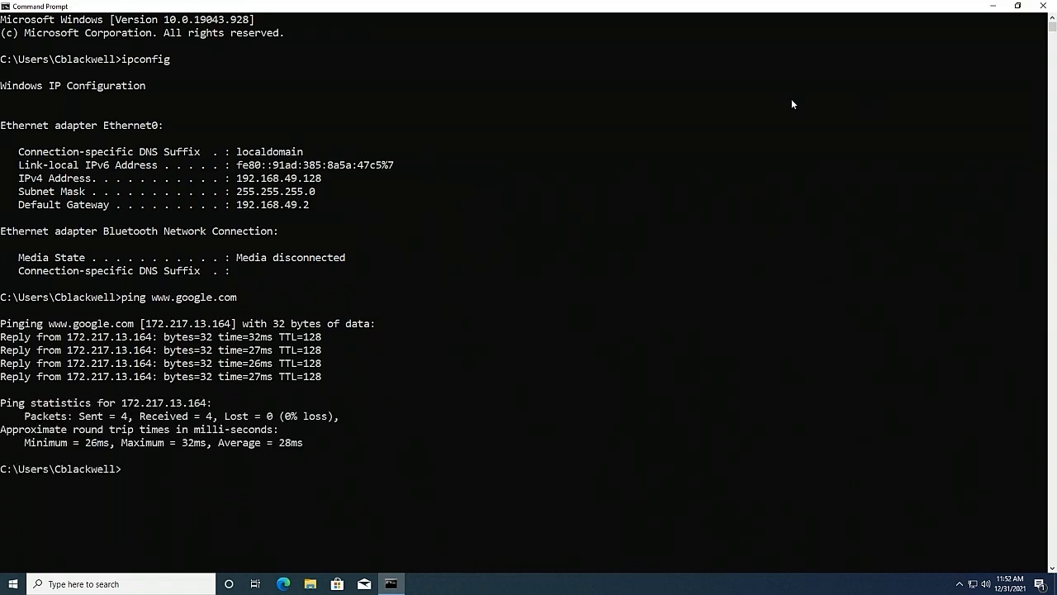
{"action": "type", "text": "cls"}
{"action": "key", "text": "Return"}
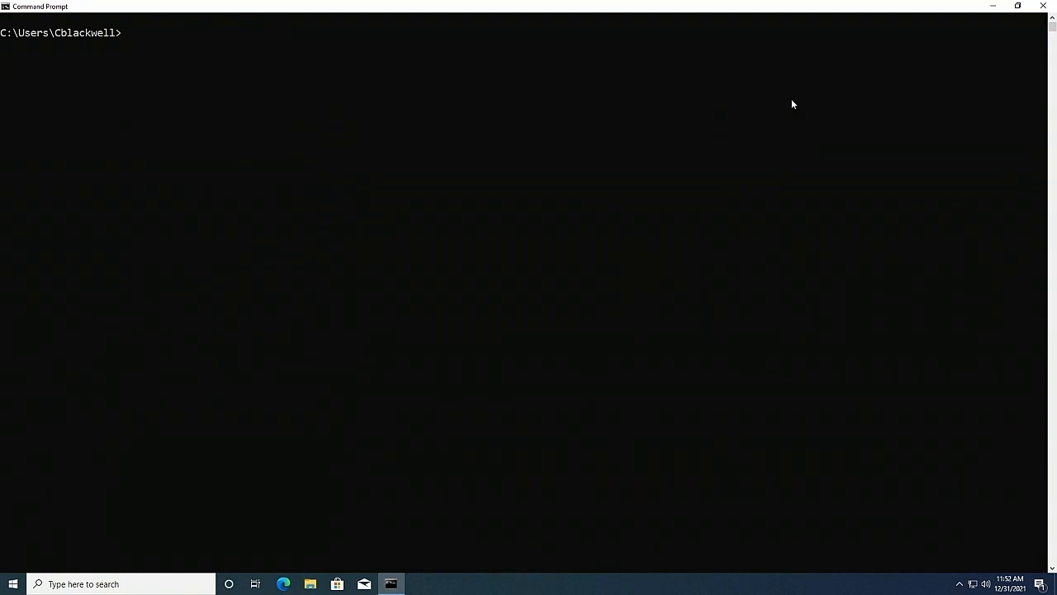
Run systeminfo and scroll to the top: Windows 10 Enterprise Evaluation build 19043, 4,095 MB memory.
{"action": "type", "text": "systeminfo"}
{"action": "key", "text": "Return"}
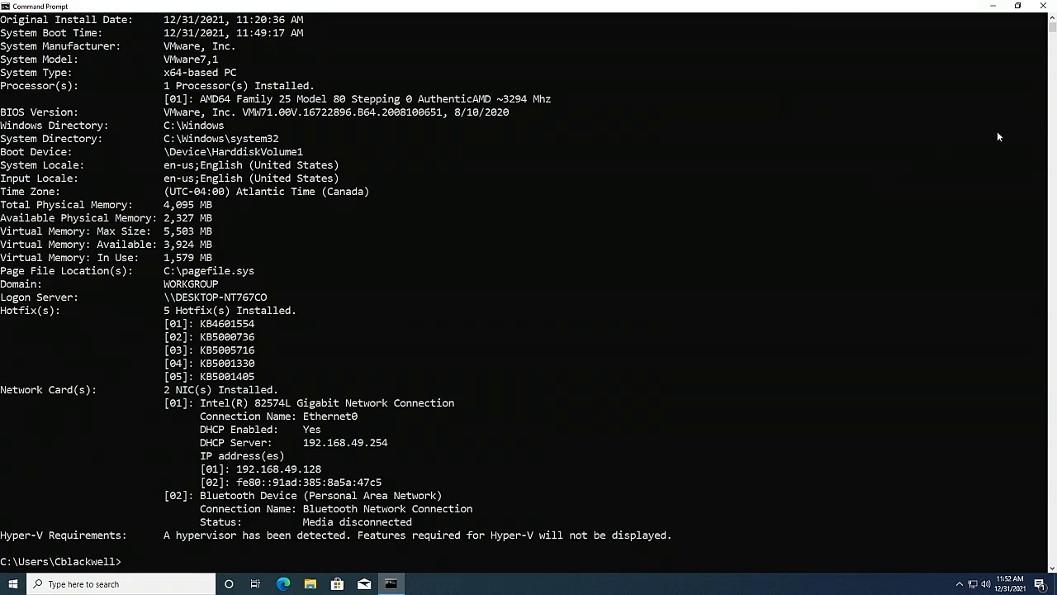
{"action": "scroll", "coordinate": [997, 136], "scroll_direction": "up", "scroll_amount": 4}
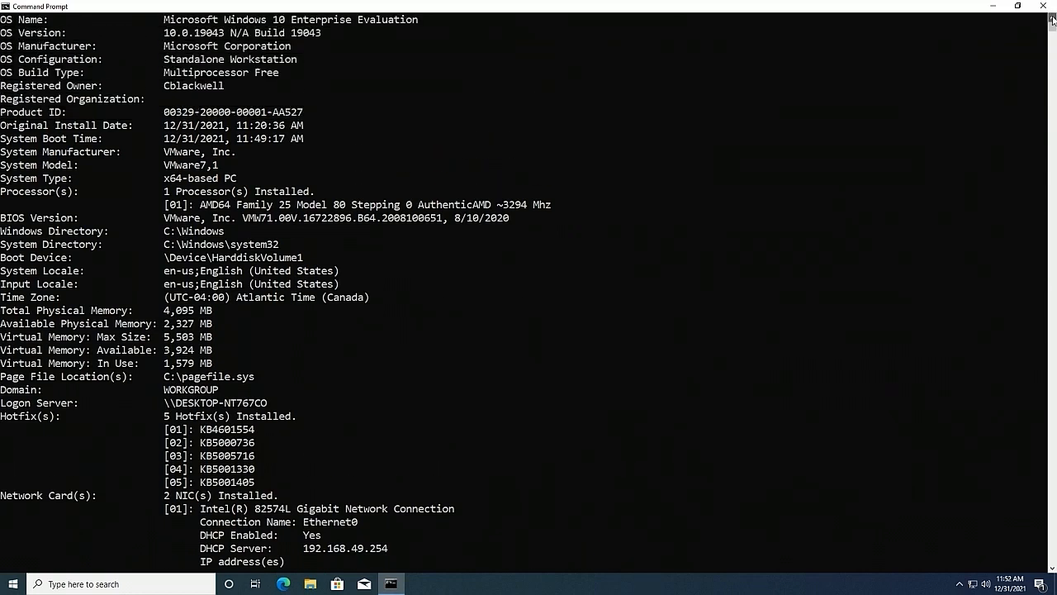